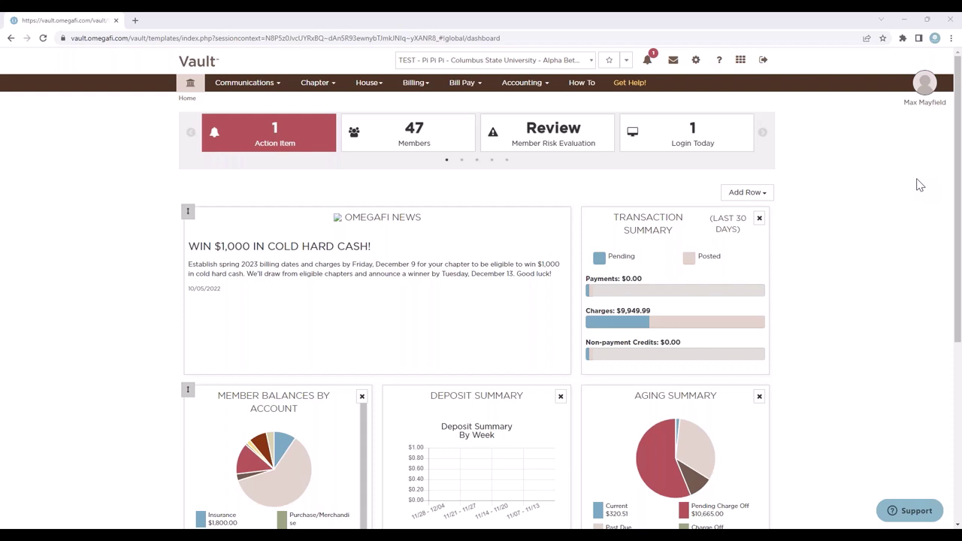
- View the help information for the Home page and the list of available applications
left_click(695, 61)
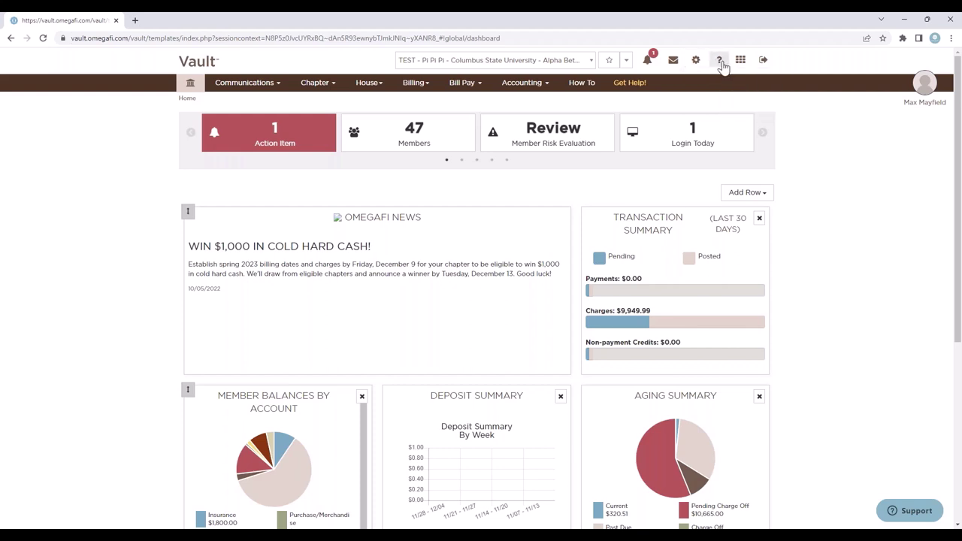
left_click(720, 63)
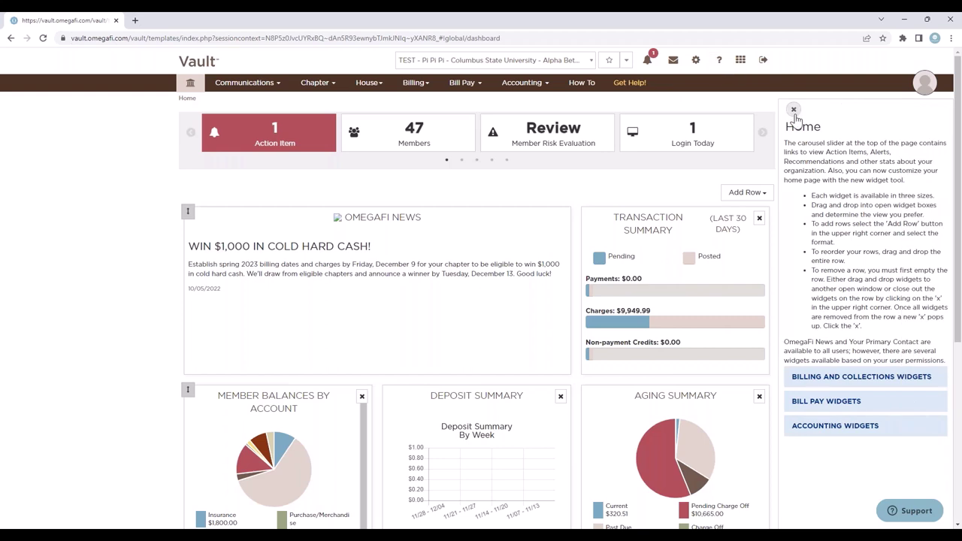
left_click(793, 109)
left_click(740, 61)
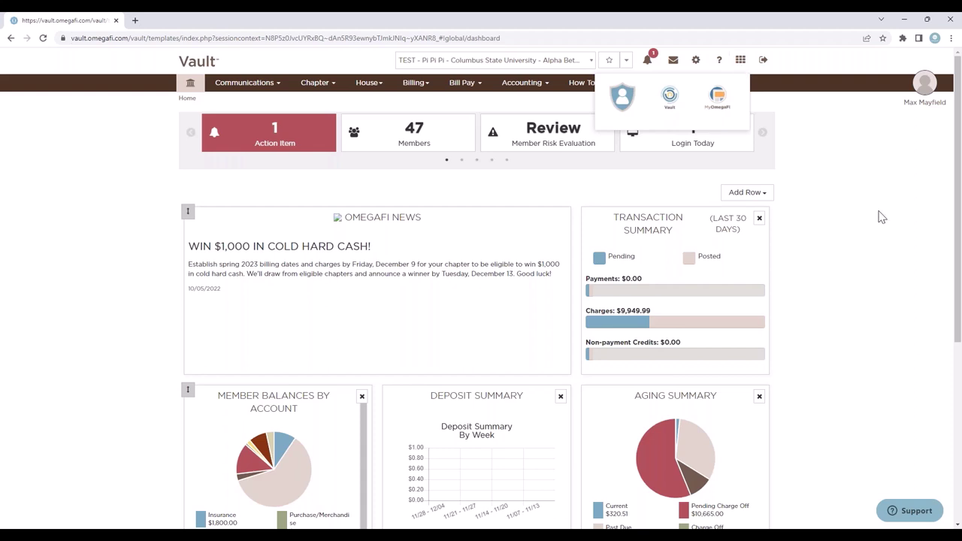
left_click(852, 173)
- View the Announcements page and the communications Calendar, including the event colour legend below the month
left_click(249, 86)
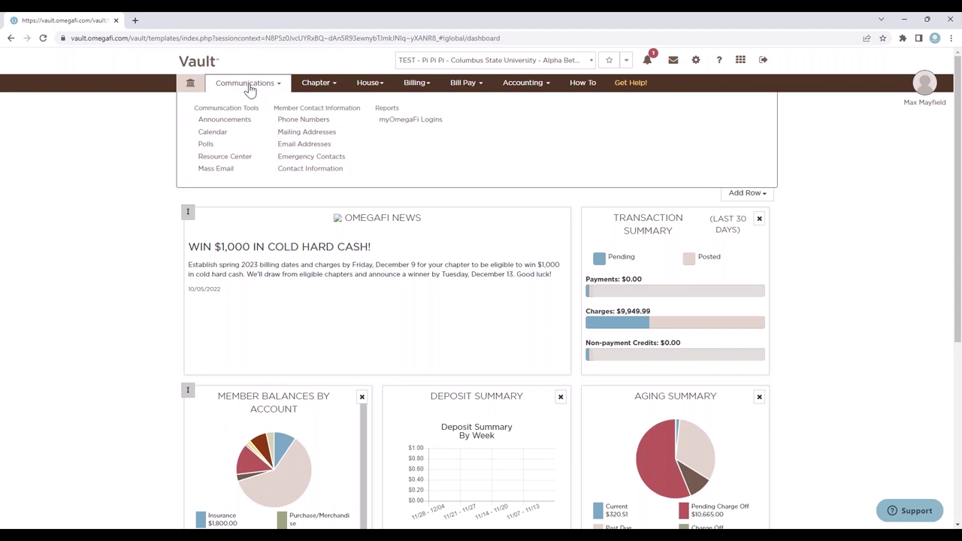
left_click(226, 121)
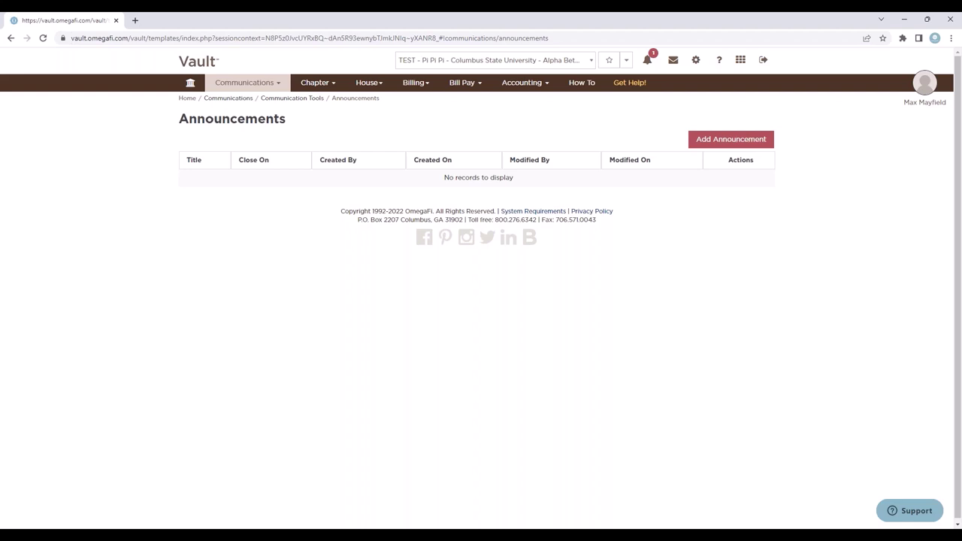
left_click(250, 87)
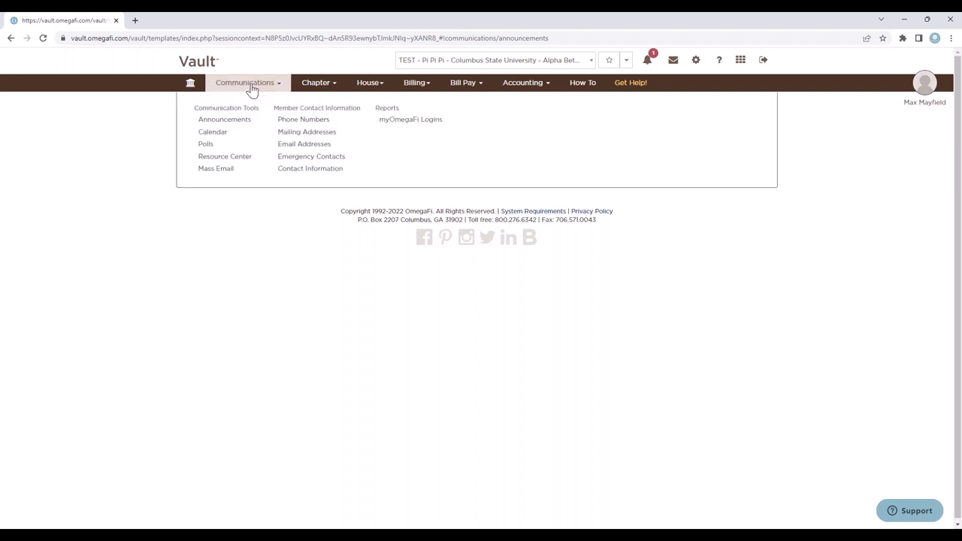
left_click(225, 132)
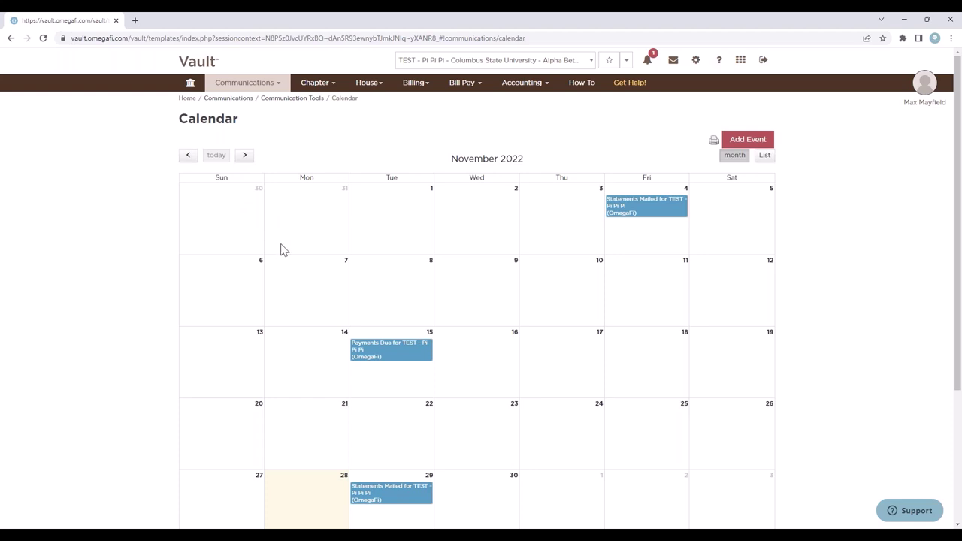
scroll(280, 247, "down", 3)
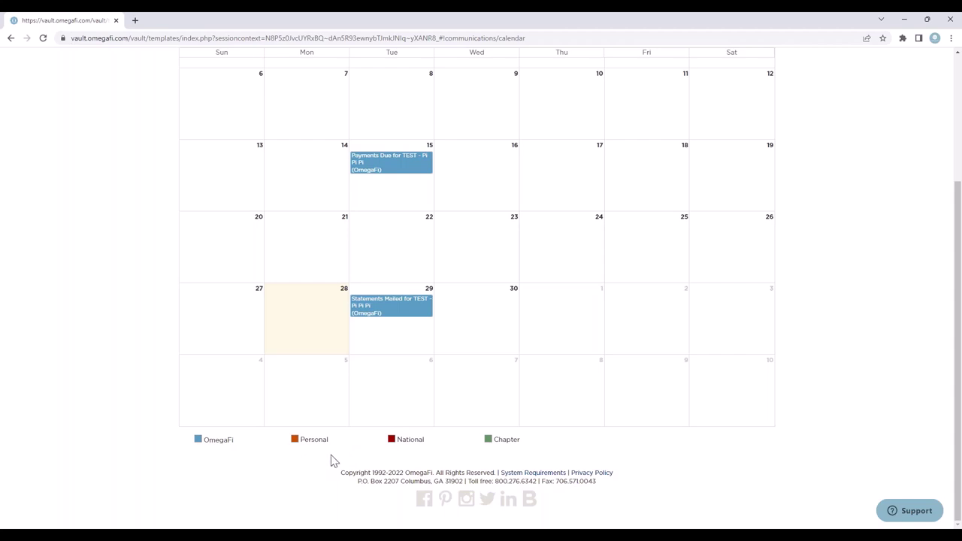
scroll(331, 459, "up", 5)
- View the Polls page and the Resource Center among the communication tools
left_click(264, 85)
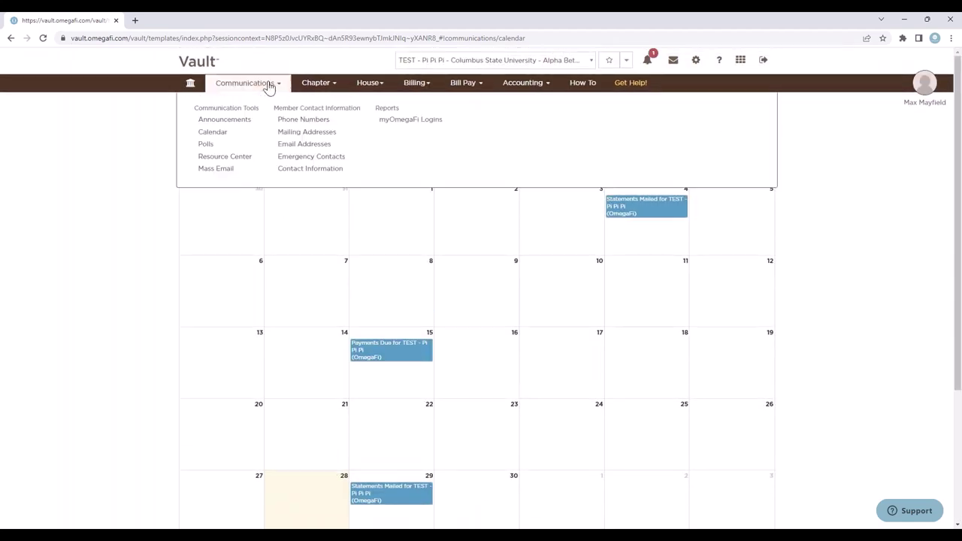
left_click(206, 144)
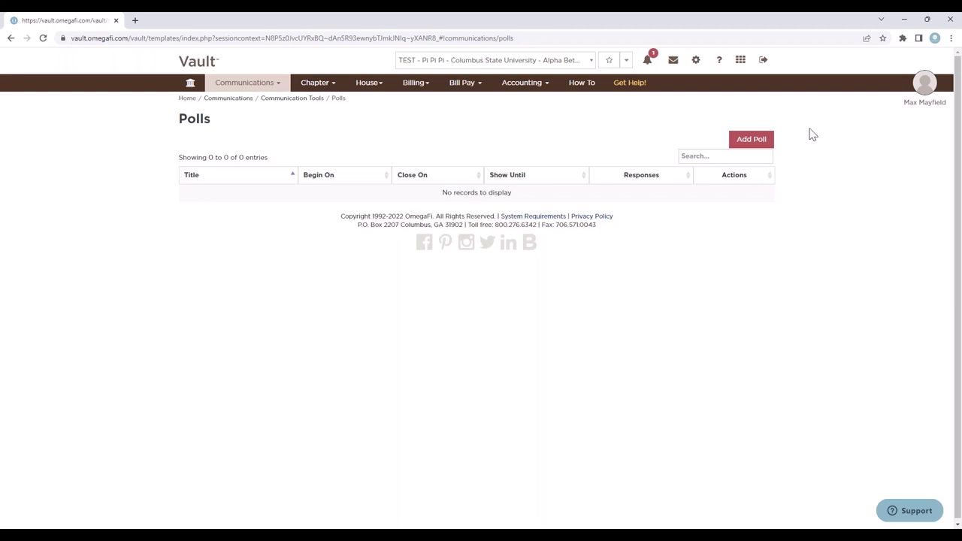
left_click(277, 85)
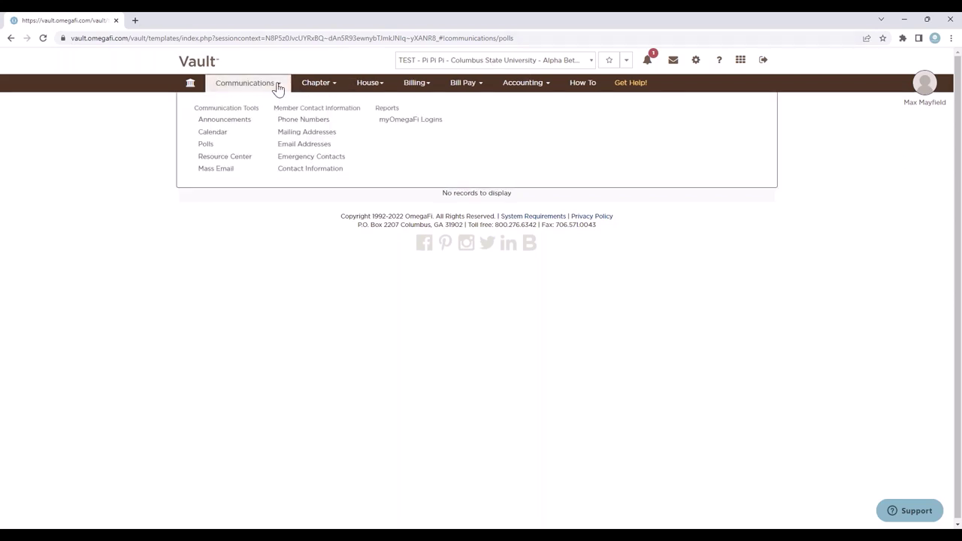
left_click(233, 157)
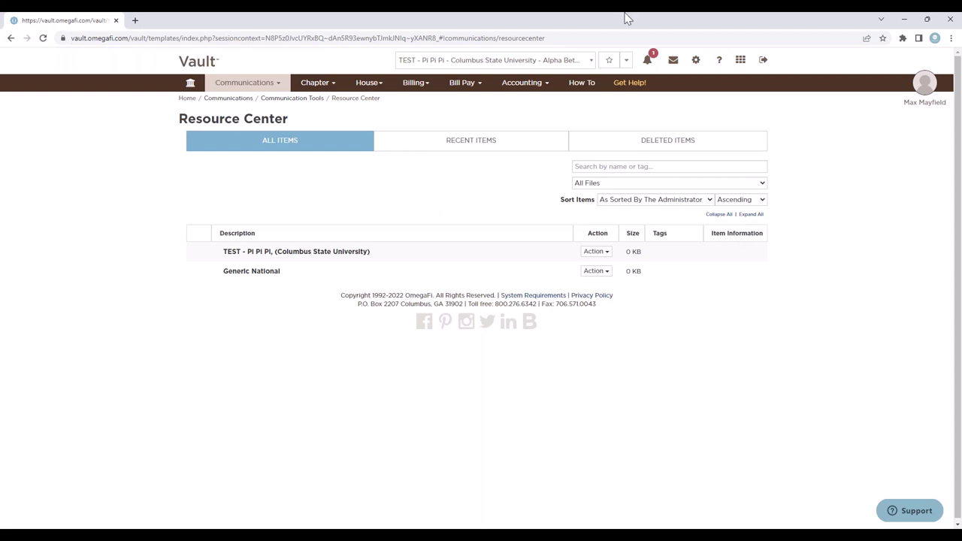
- Review the email options on the Mass Email page and the remaining Communications pages on offer
left_click(248, 82)
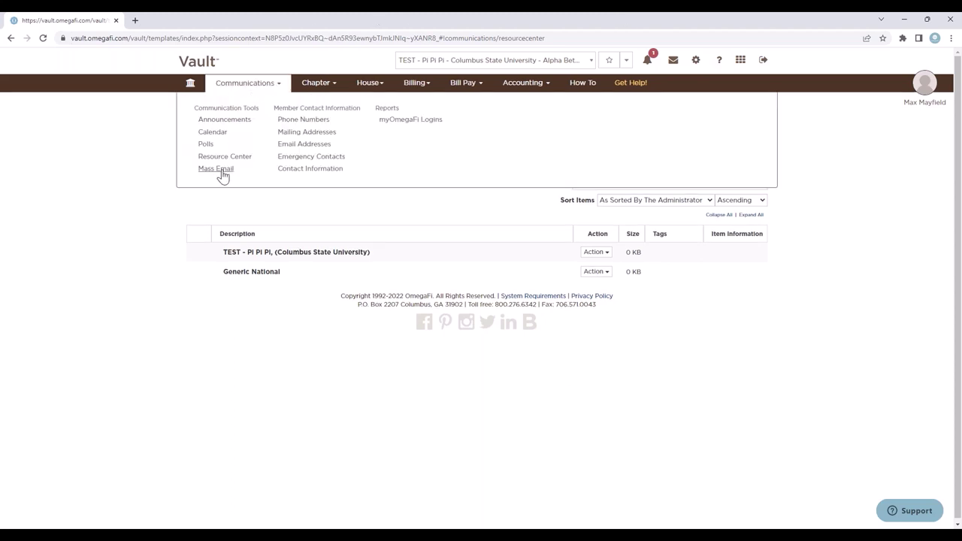
left_click(215, 169)
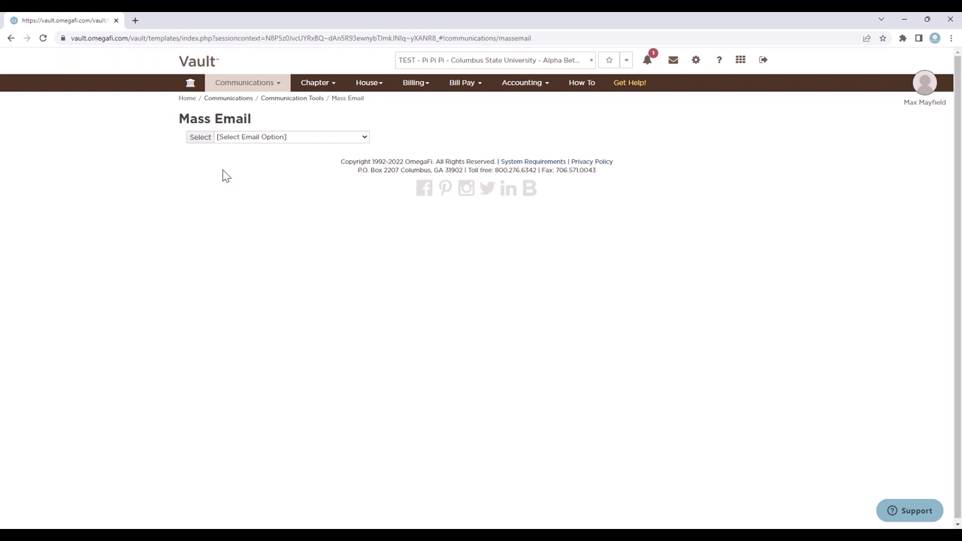
left_click(297, 138)
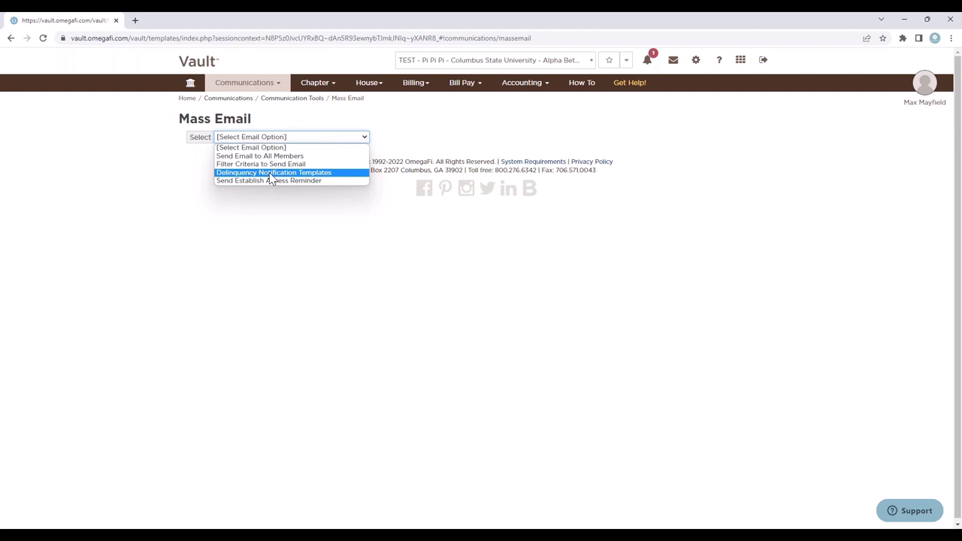
left_click(269, 89)
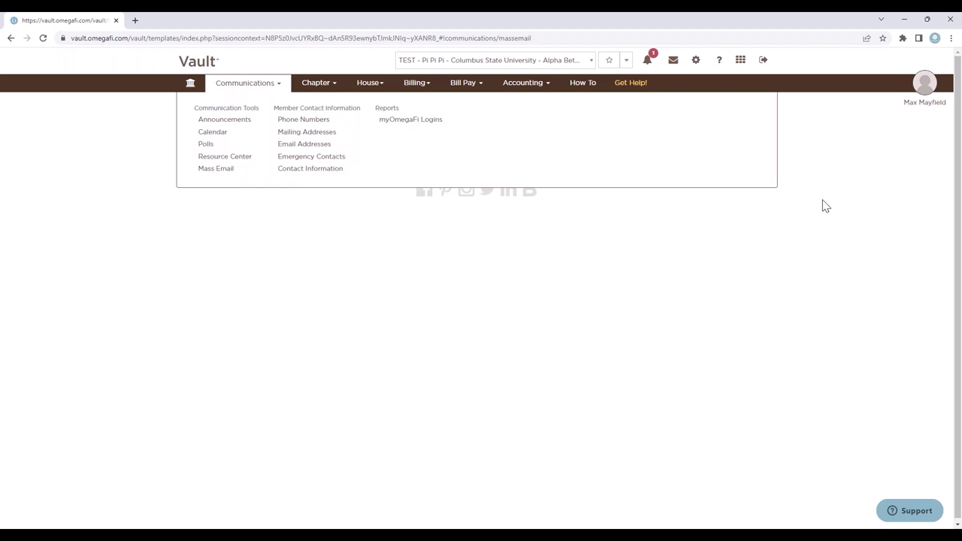
- Examine the chapter's Member Roster, covering both the Active Records and the Other Records
left_click(331, 88)
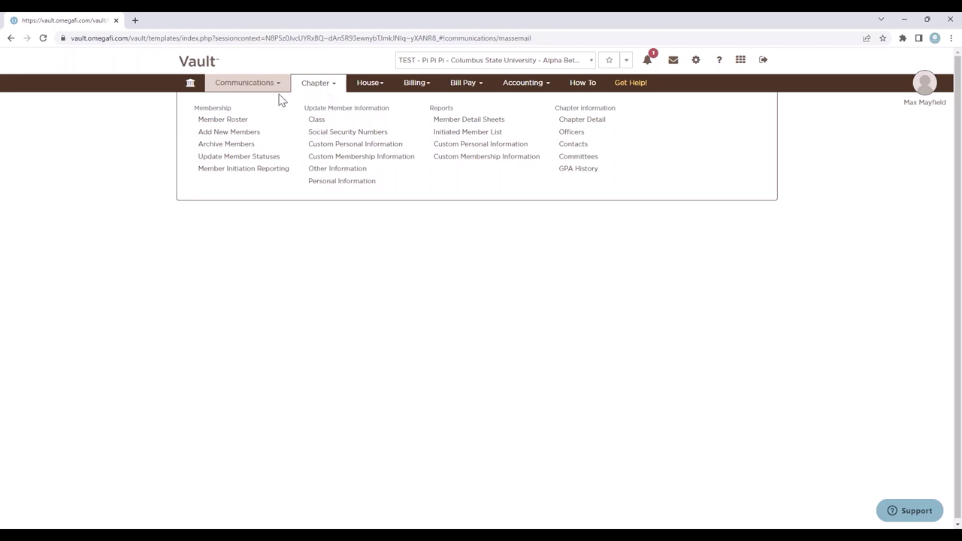
left_click(223, 121)
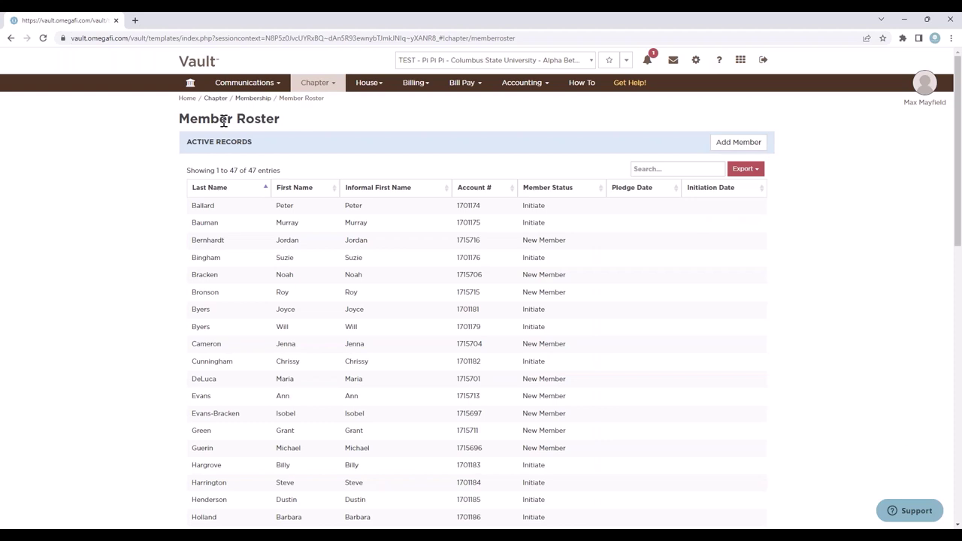
scroll(256, 158, "down", 2)
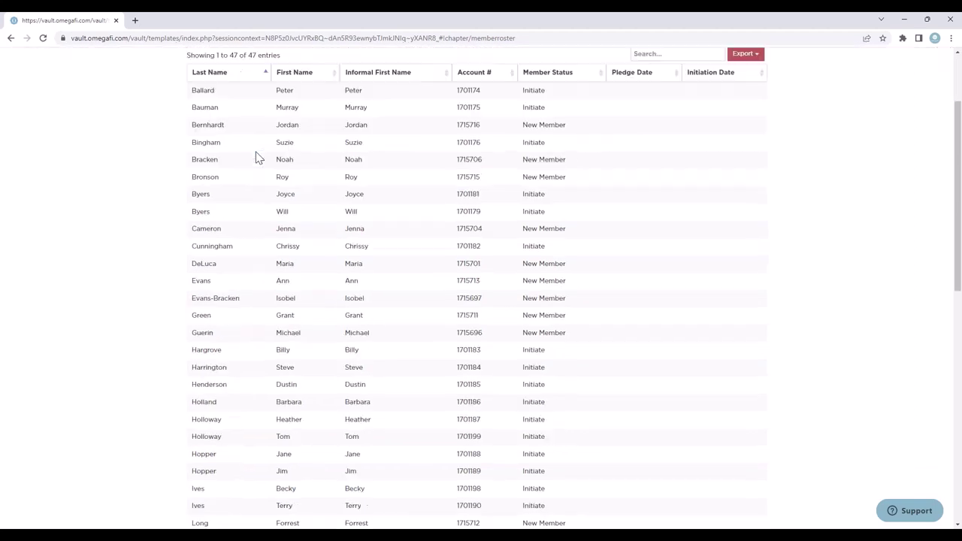
scroll(256, 157, "down", 8)
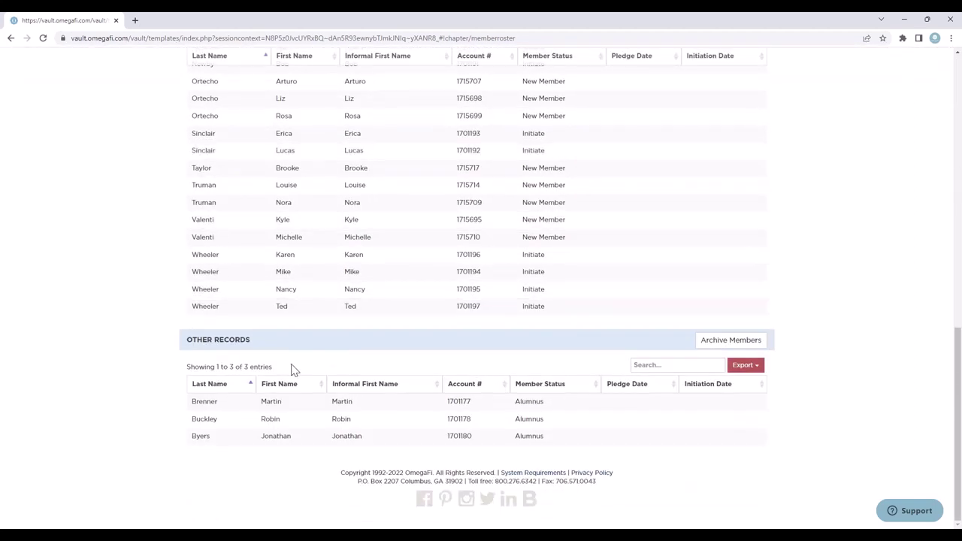
scroll(297, 368, "up", 2)
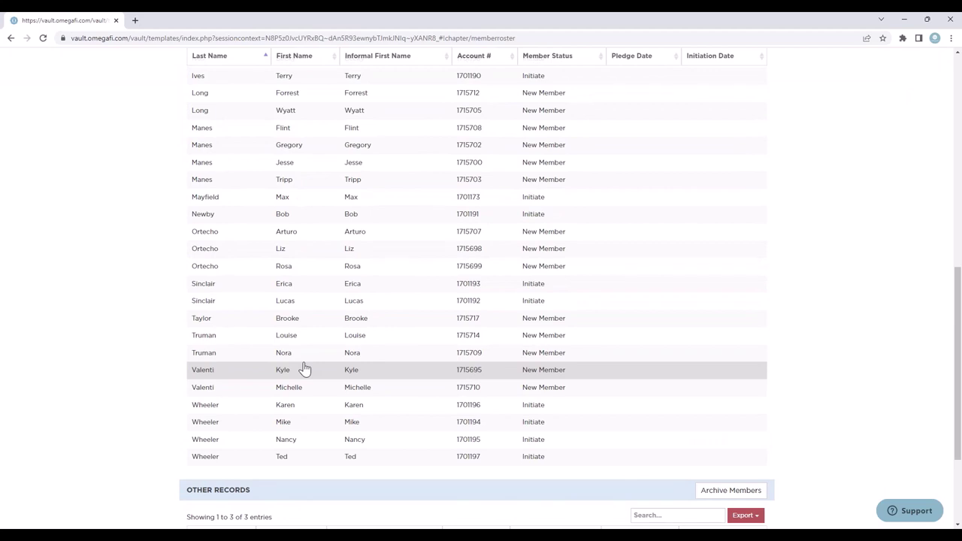
scroll(304, 369, "down", 2)
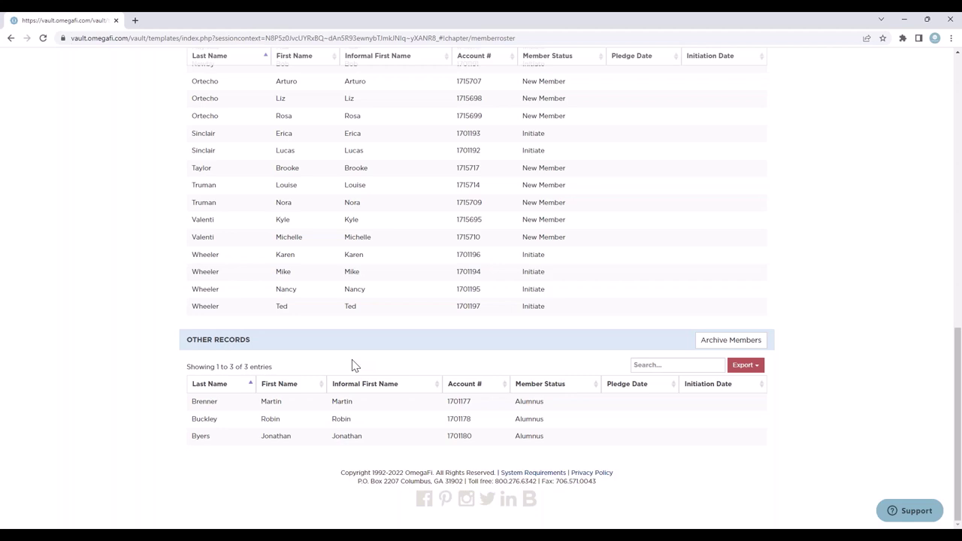
scroll(353, 360, "up", 12)
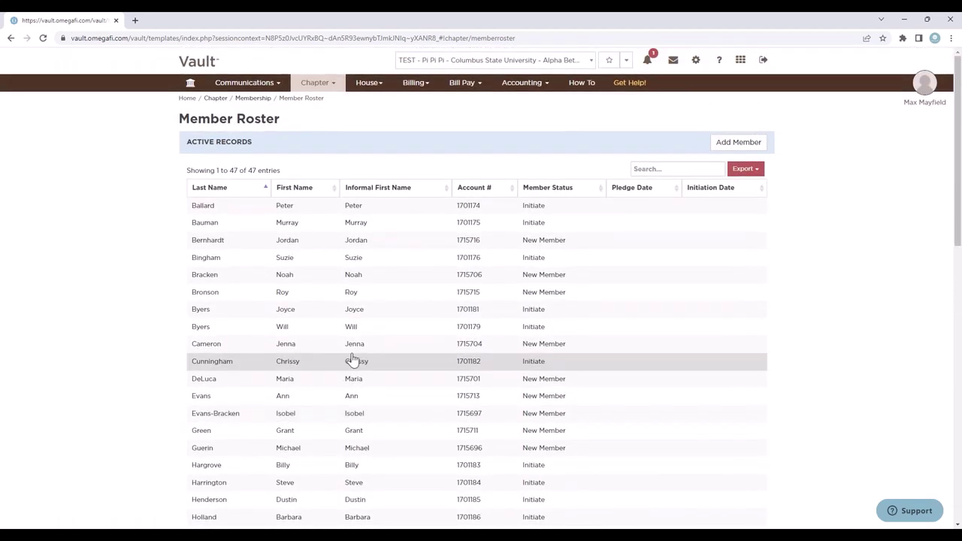
- View the chapter's Add New Members page and the Archive Members page
left_click(339, 88)
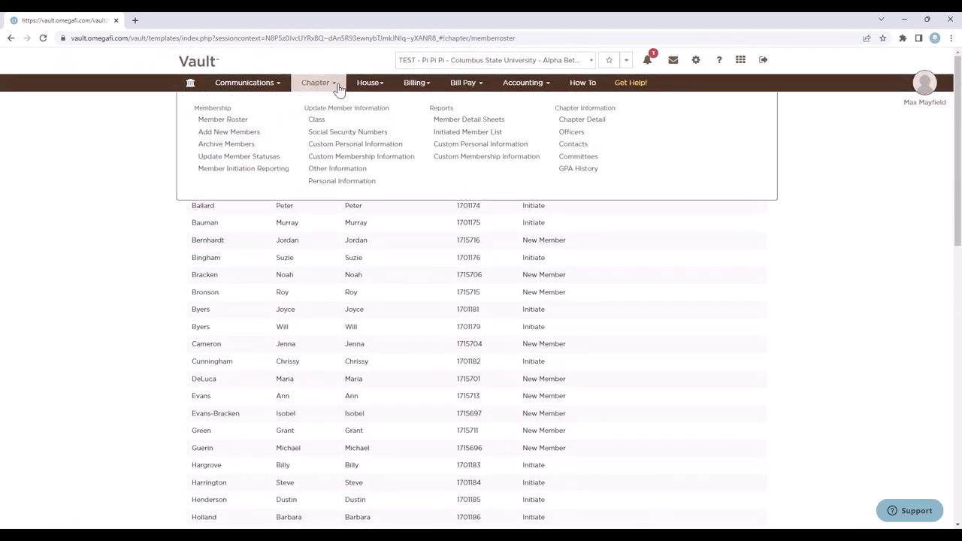
left_click(230, 133)
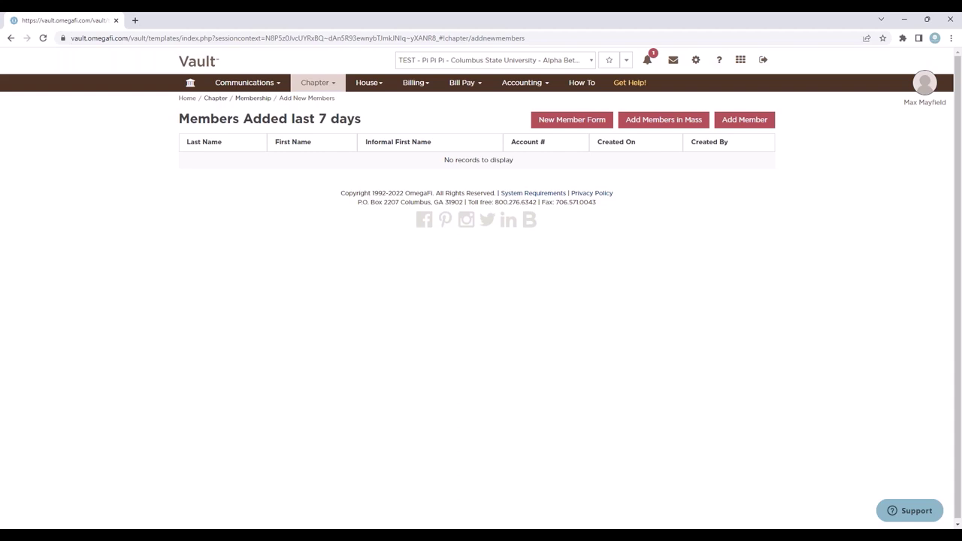
left_click(319, 87)
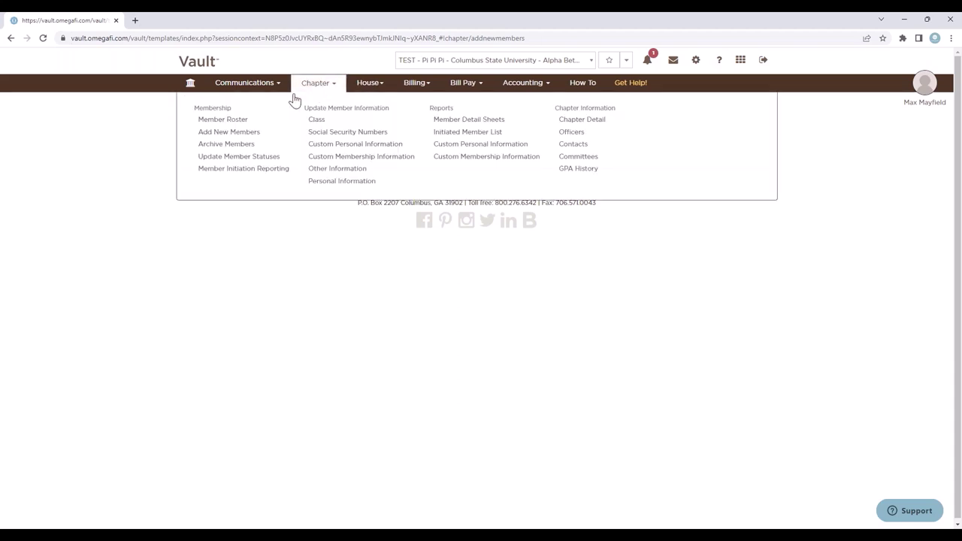
left_click(221, 146)
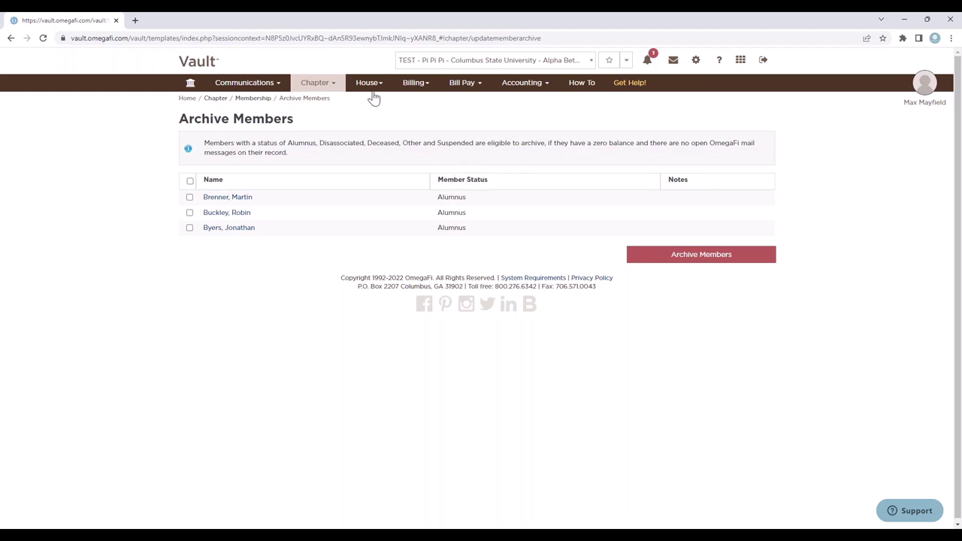
- View the chapter's Update Member Statuses page and the Member Initiation Reporting page
left_click(323, 90)
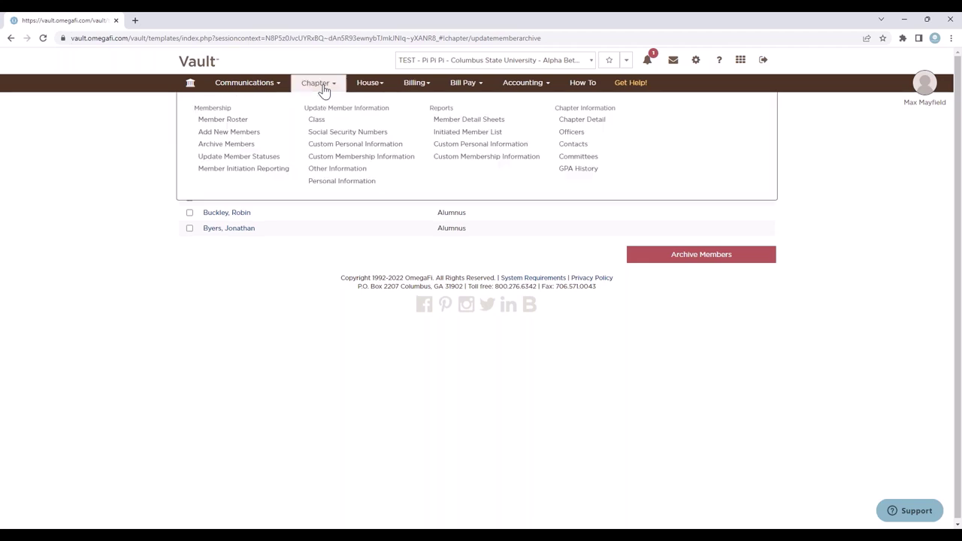
left_click(255, 158)
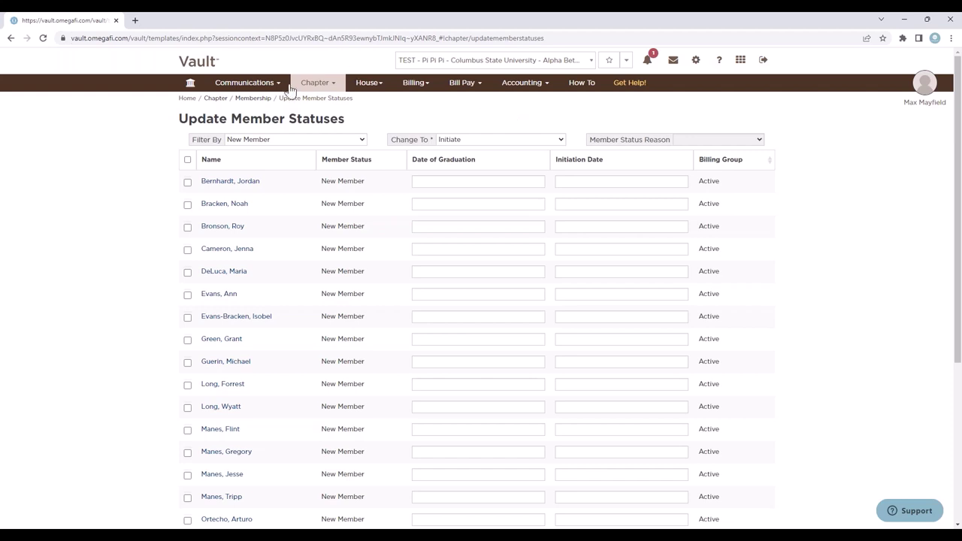
left_click(328, 86)
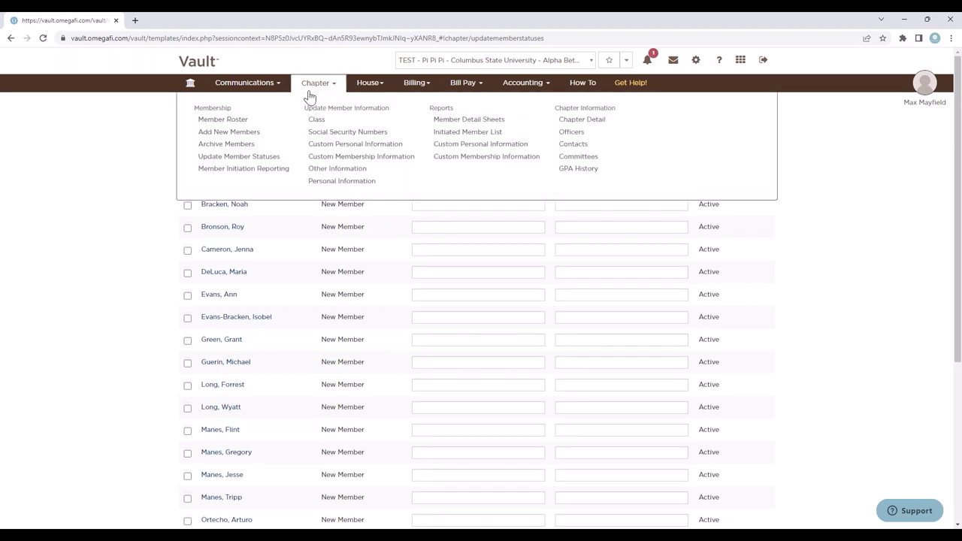
left_click(258, 169)
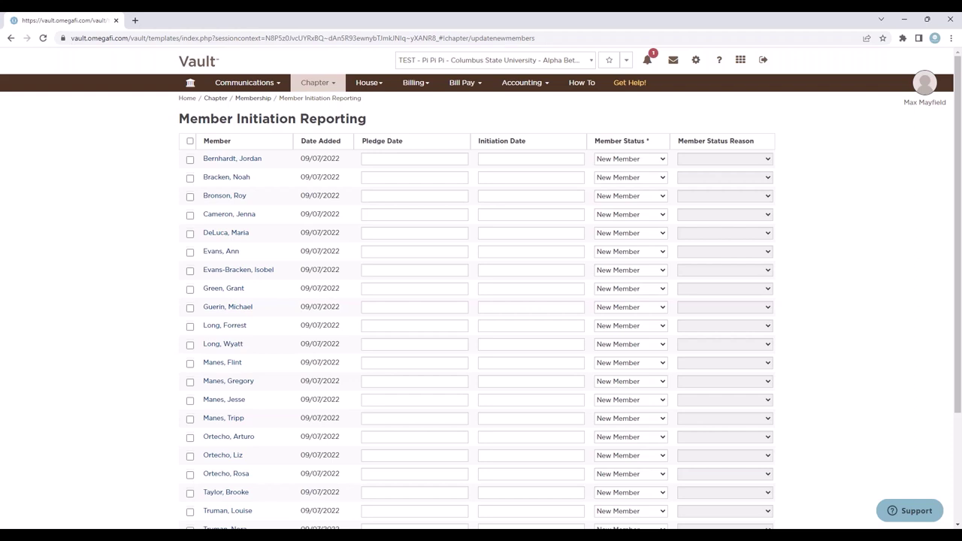
- View the Chapter Detail page and the Officers page under the chapter information
left_click(321, 86)
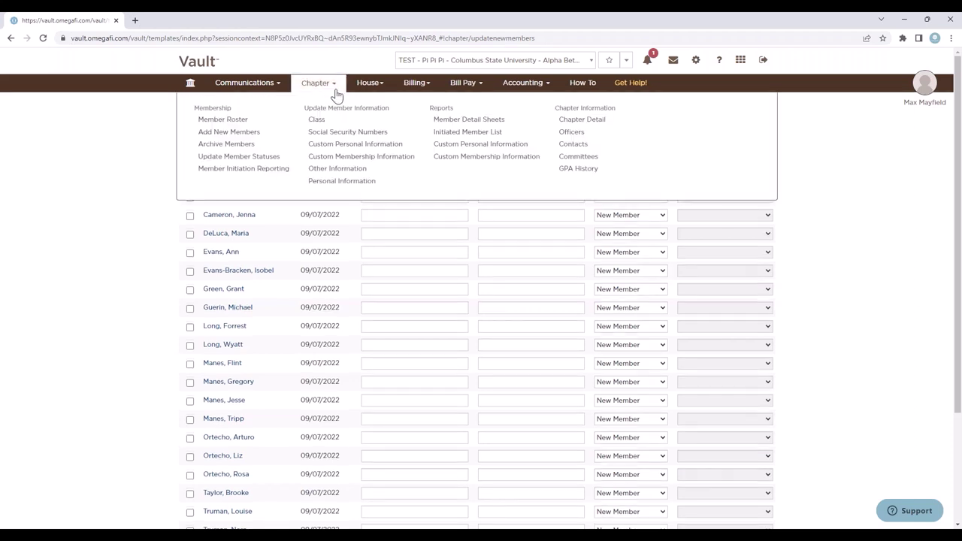
left_click(594, 121)
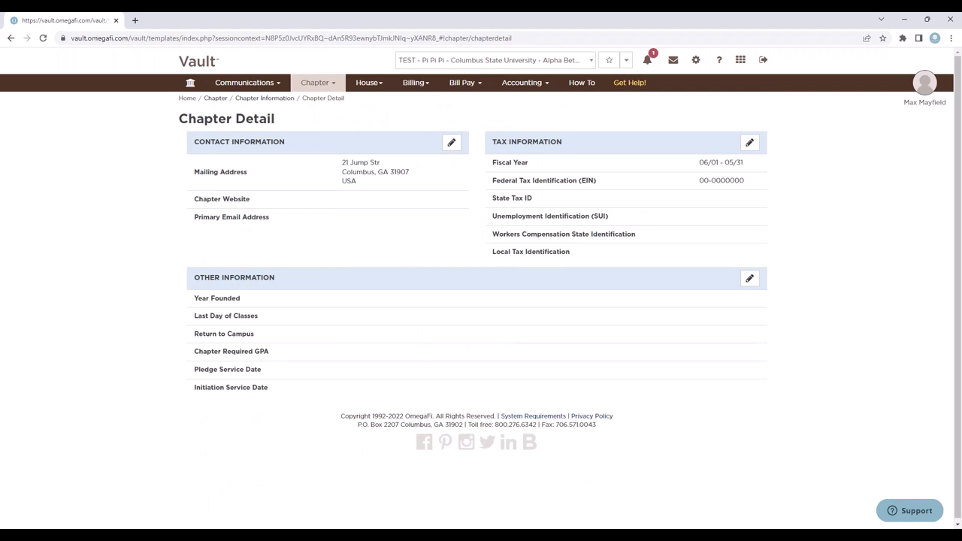
left_click(323, 86)
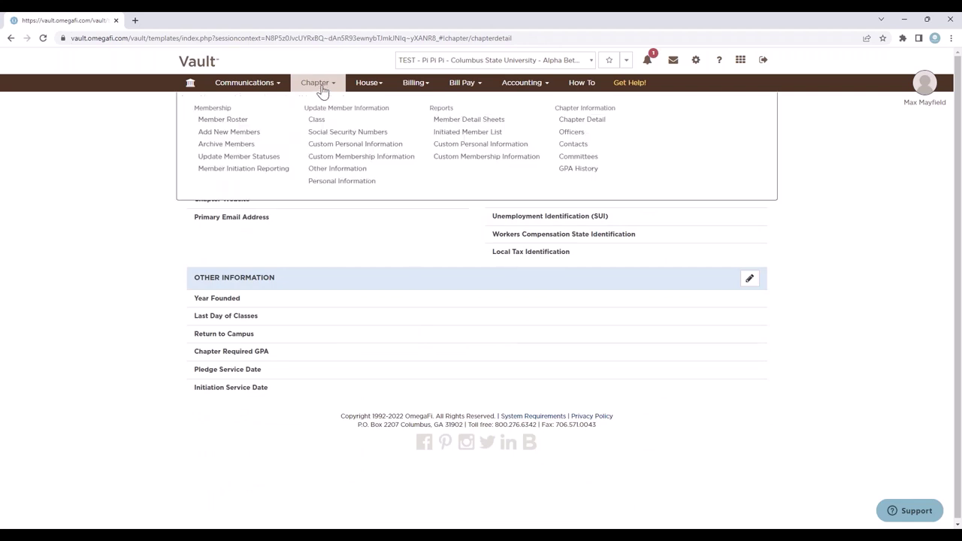
left_click(570, 134)
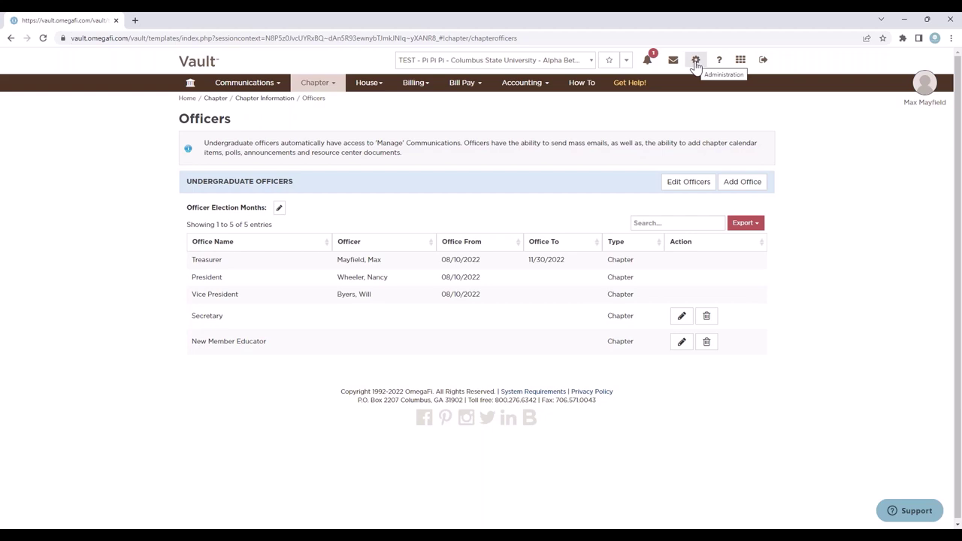
- View the House Detail page and the Contract Management page under the housing information
left_click(378, 88)
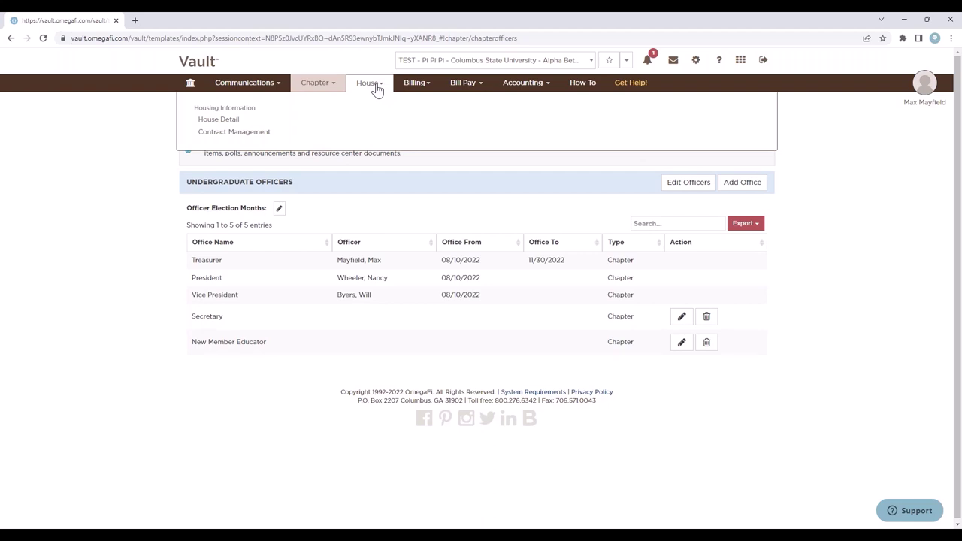
left_click(227, 122)
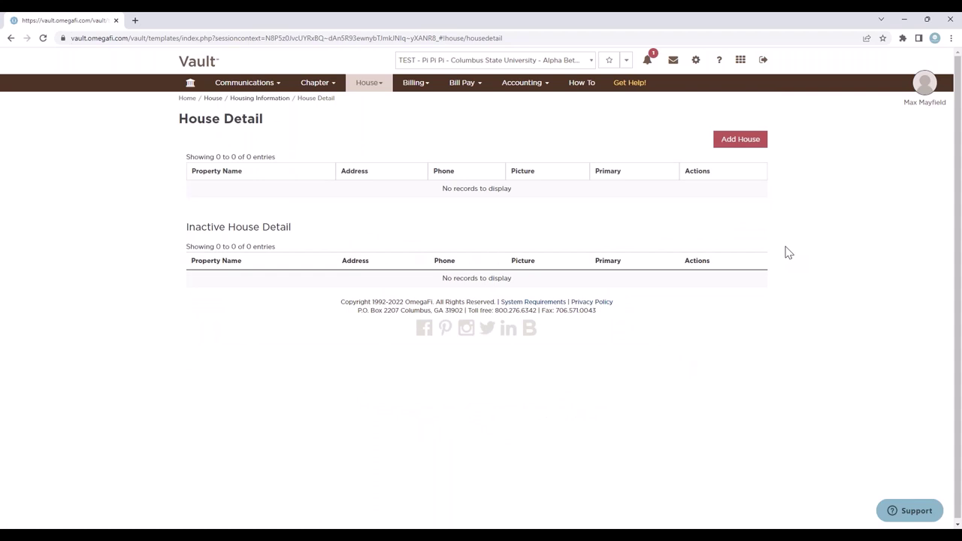
left_click(384, 88)
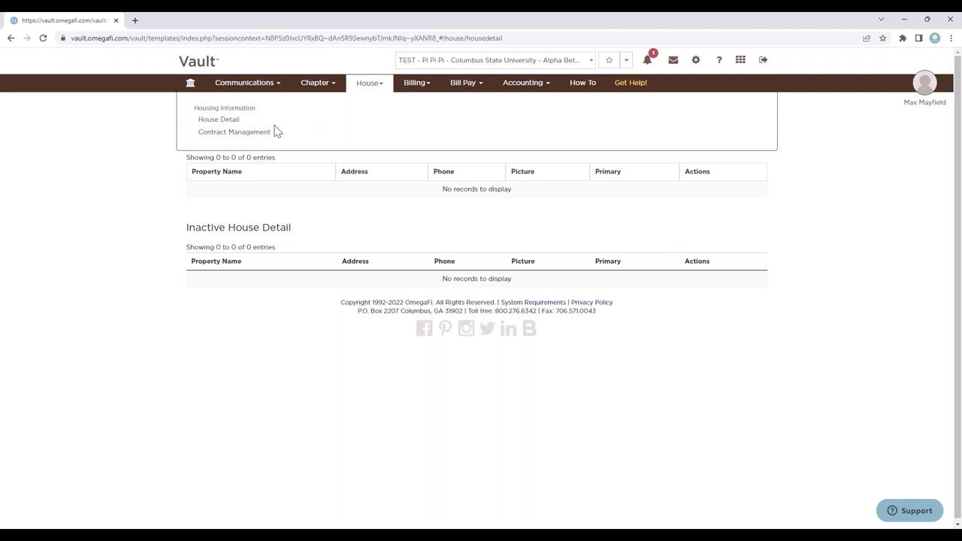
left_click(248, 133)
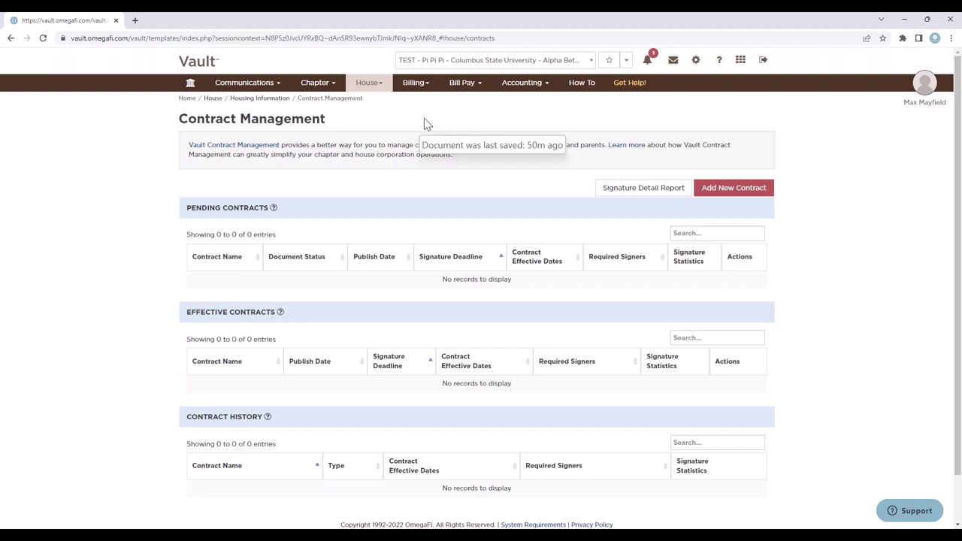
- View the Member List by Billing Group page and the Update Billing Groups page
left_click(414, 84)
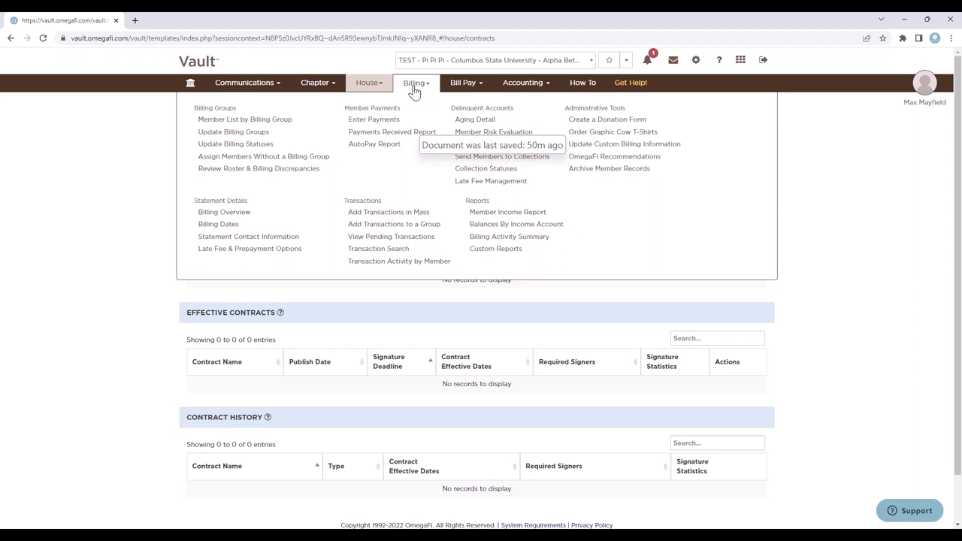
left_click(255, 120)
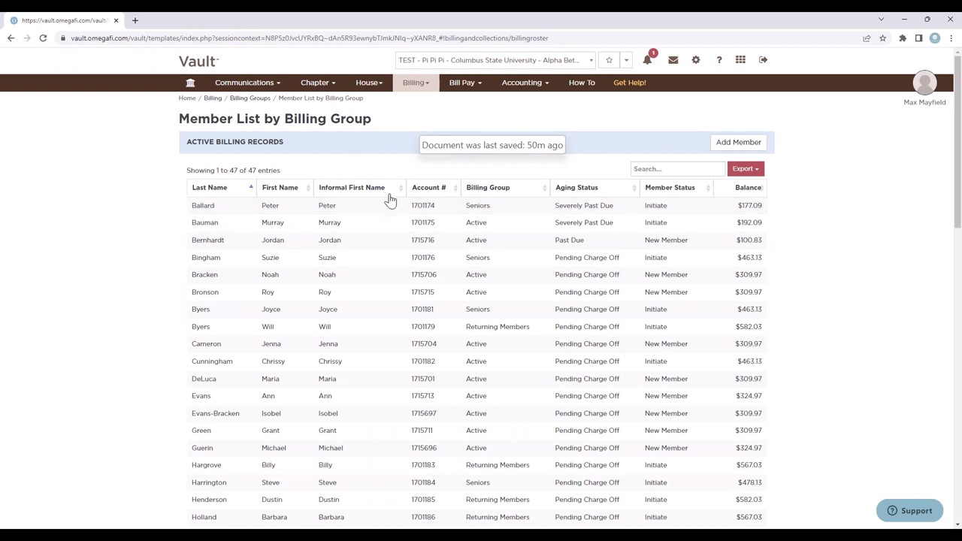
left_click(415, 84)
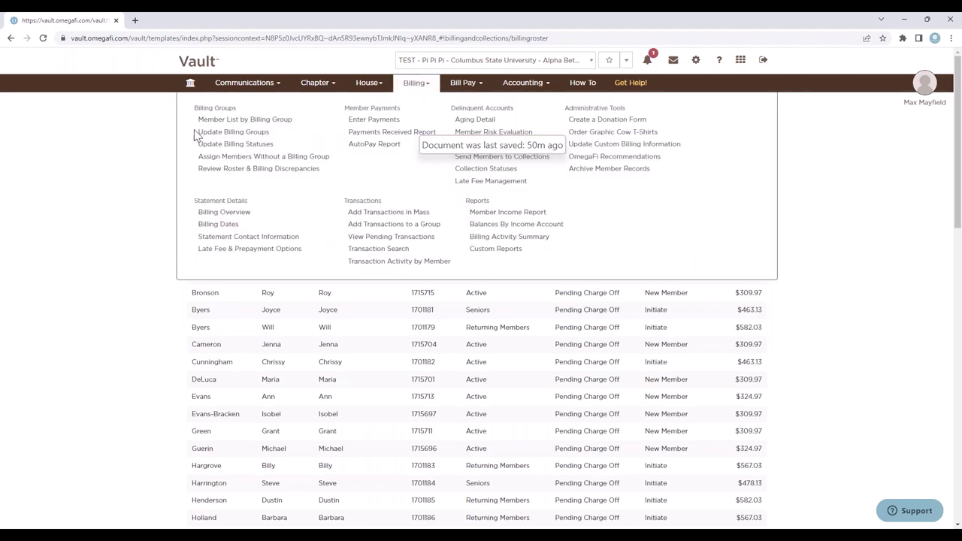
left_click(240, 135)
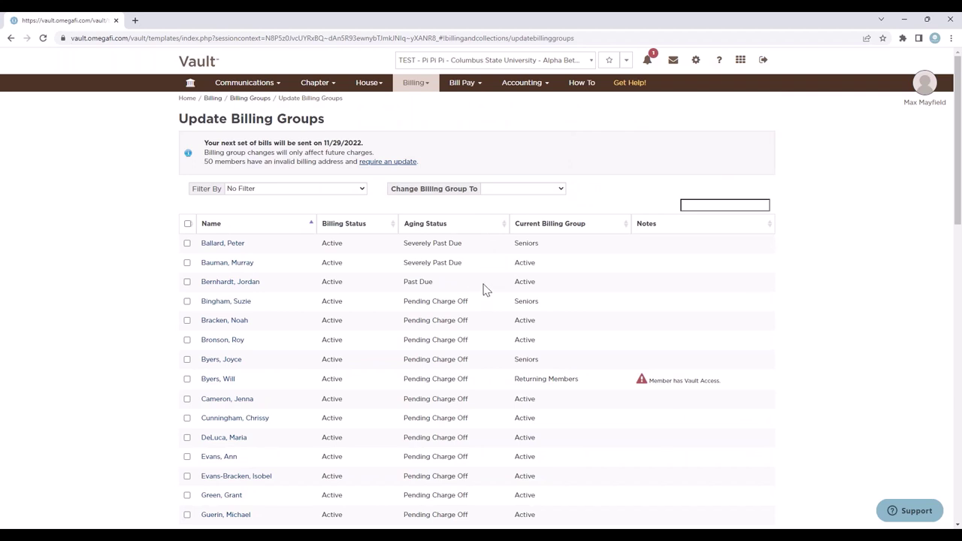
- View the Update Billing Statuses page and the Assign Members Without a Billing Group page
left_click(421, 89)
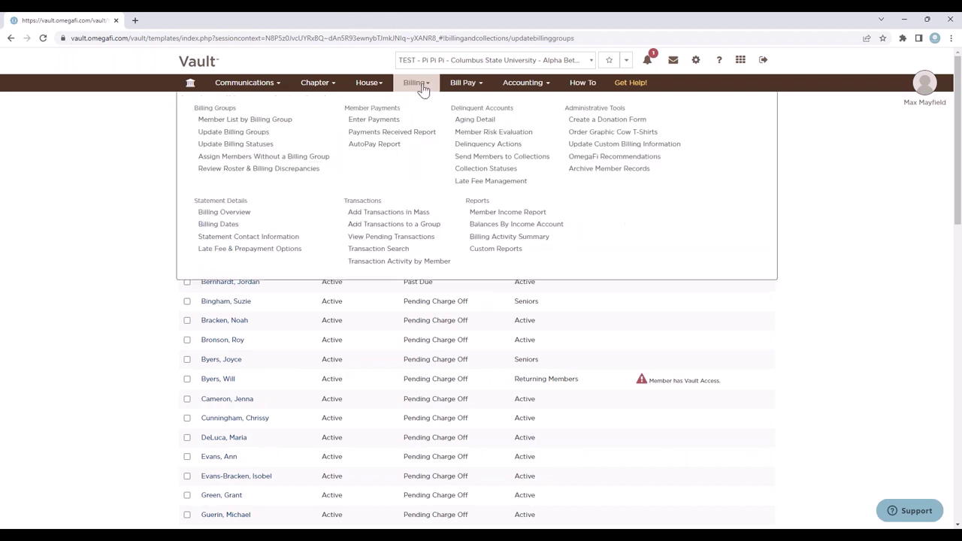
left_click(248, 145)
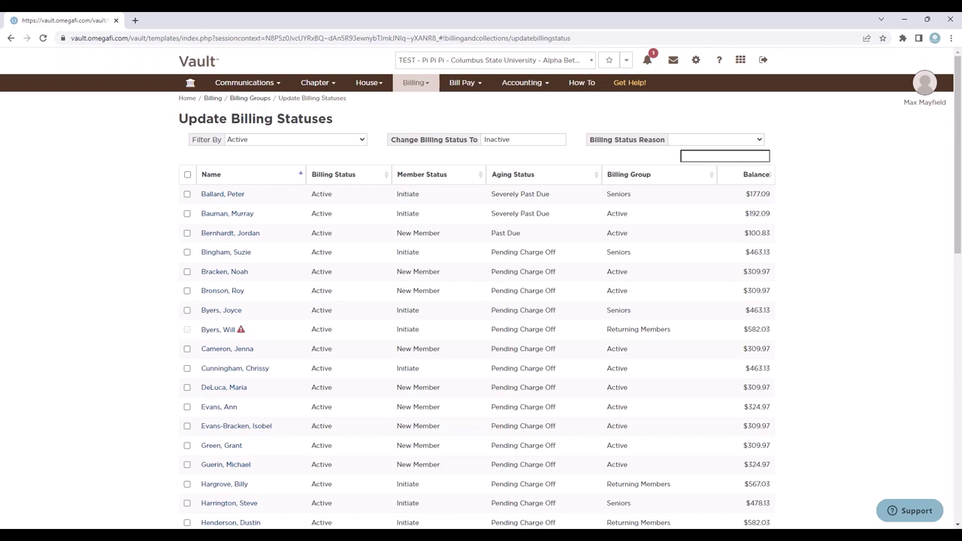
left_click(420, 87)
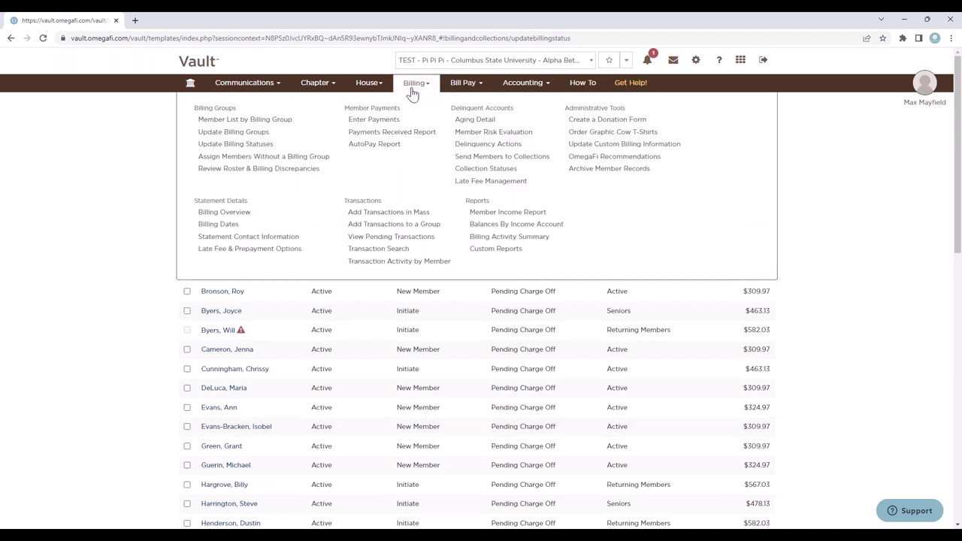
left_click(266, 158)
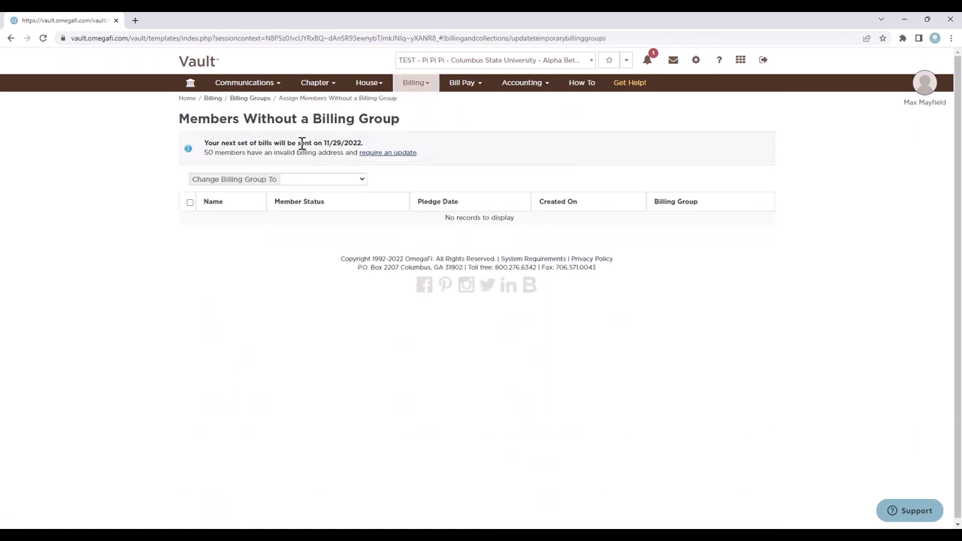
- View the Review Roster & Billing Discrepancies page and the Billing Overview page
left_click(413, 85)
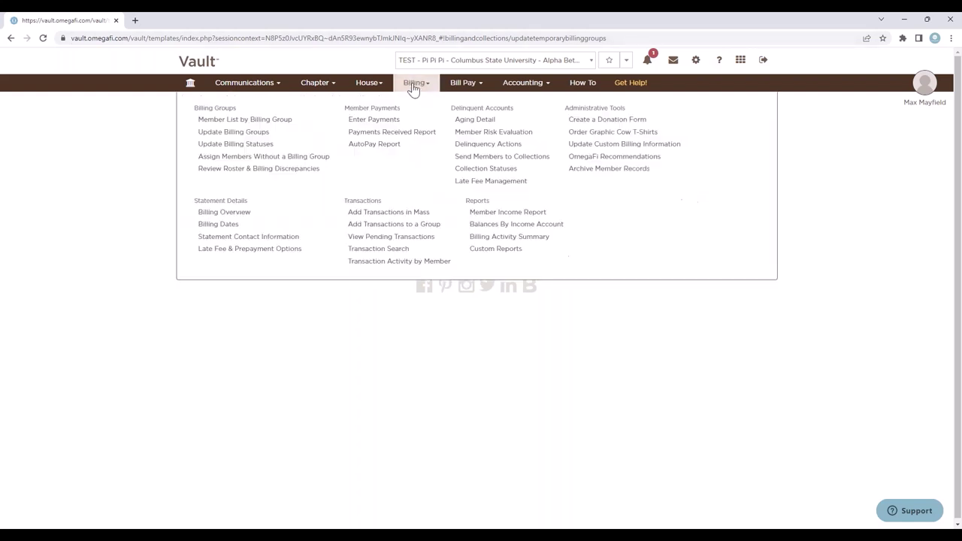
left_click(285, 171)
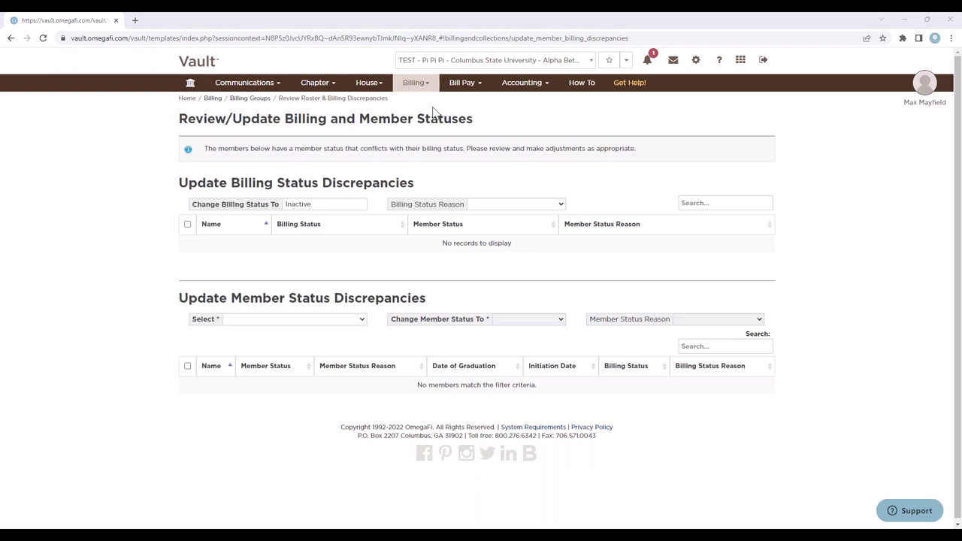
left_click(414, 85)
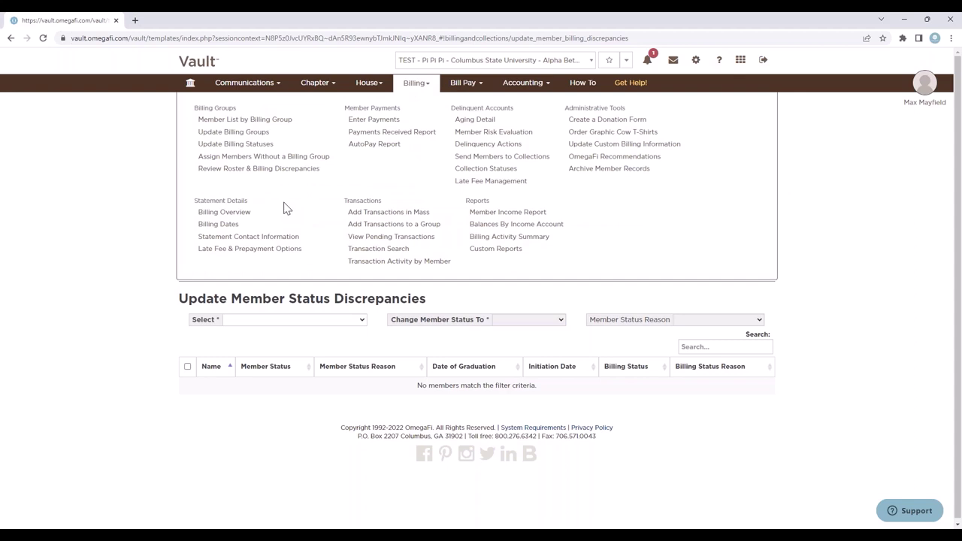
left_click(225, 213)
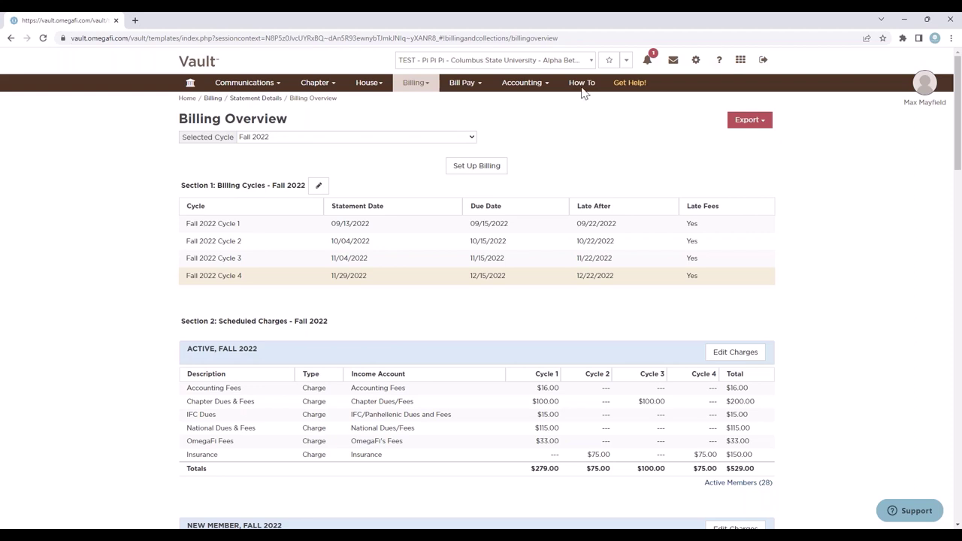
- View the Billing Dates page and the Statement Contact Information page under the statement details
left_click(422, 88)
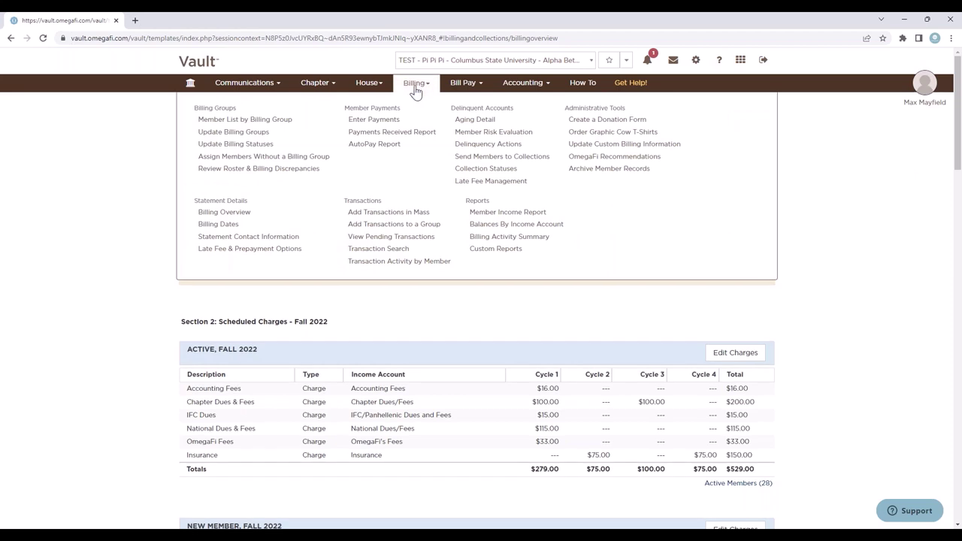
left_click(225, 224)
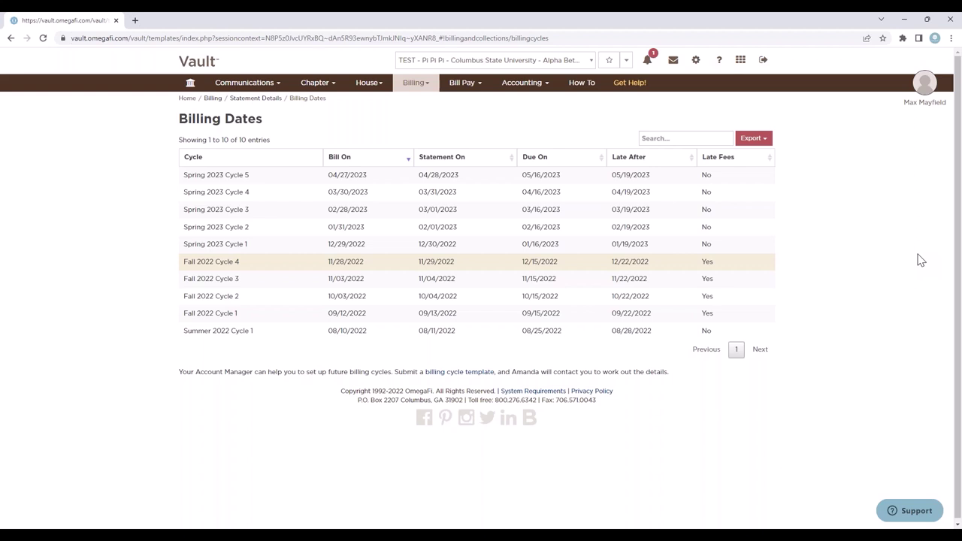
left_click(414, 86)
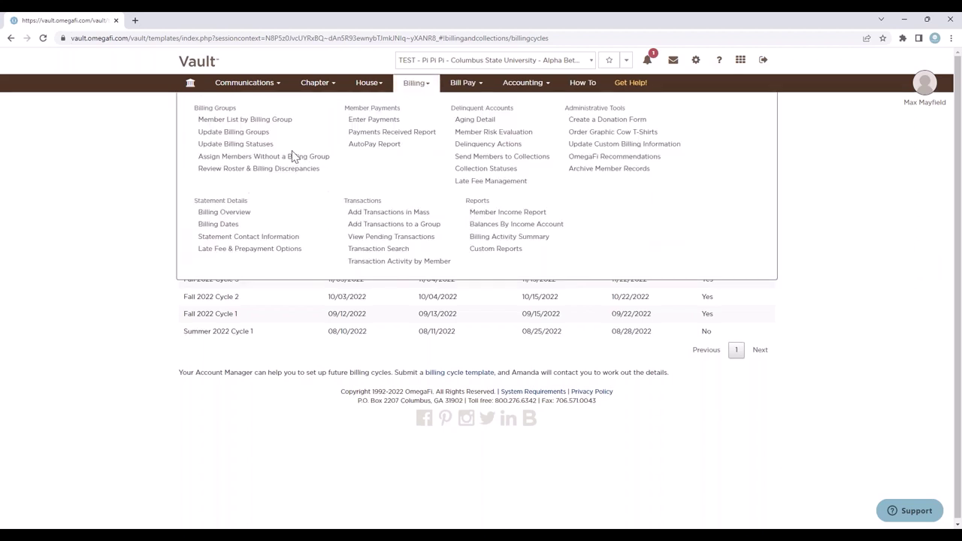
left_click(259, 237)
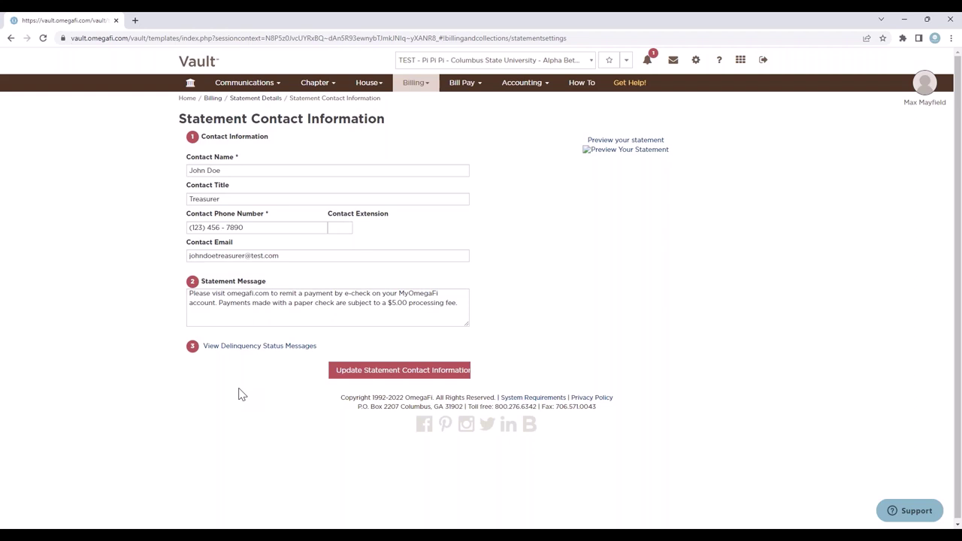
- Review the delinquency status messages used on member statements and view the Late Fee & Prepayment Options page
left_click(259, 347)
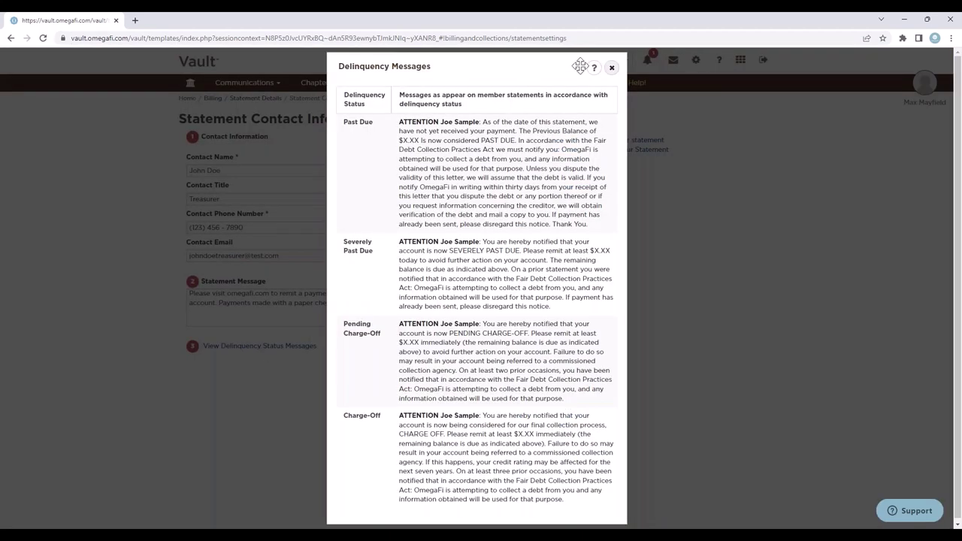
left_click(612, 68)
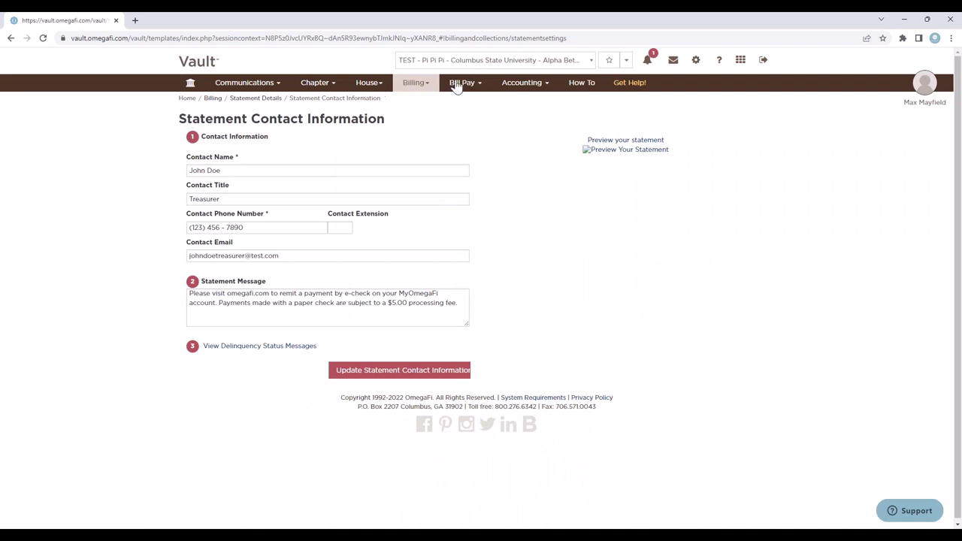
left_click(422, 84)
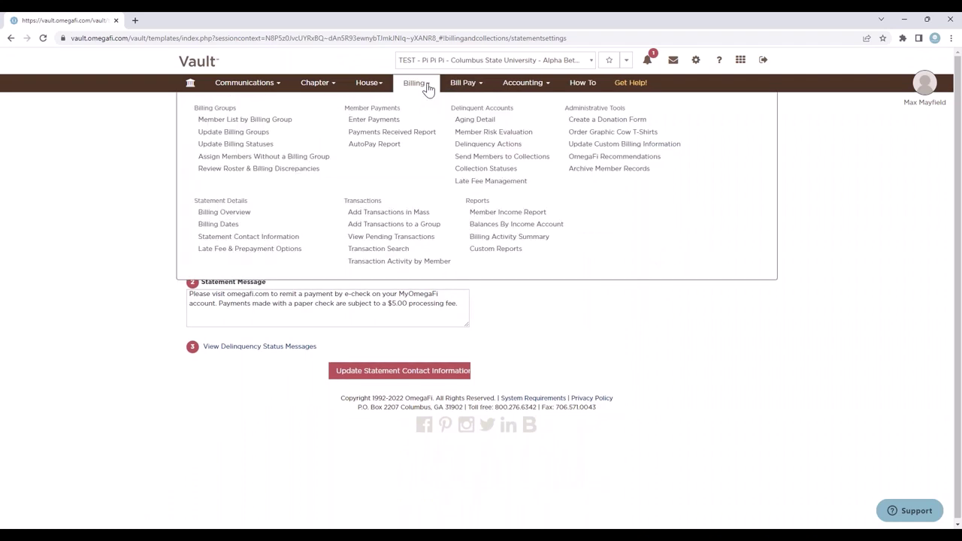
left_click(286, 253)
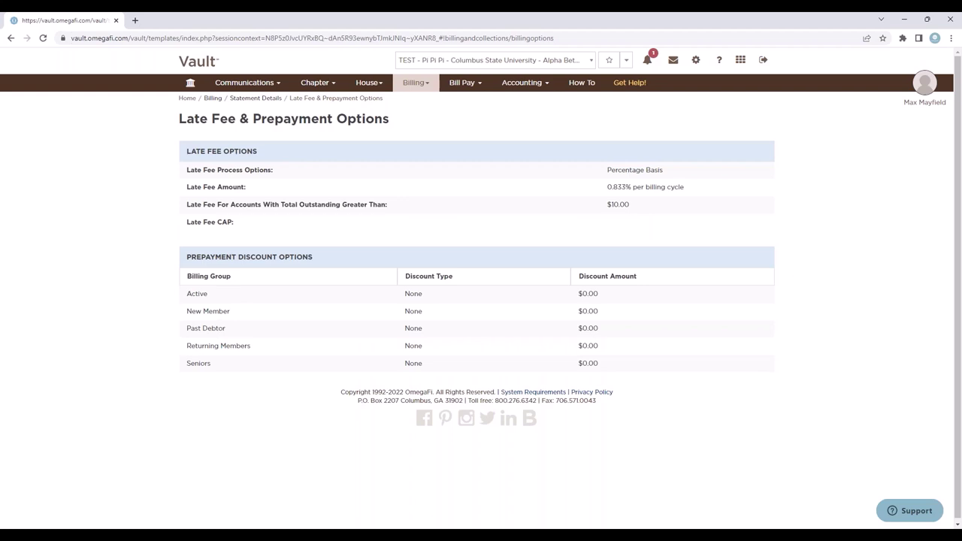
- Start a payment on the Enter Payments page, choosing a member and Check as the payment method in the first row
left_click(414, 84)
left_click(384, 122)
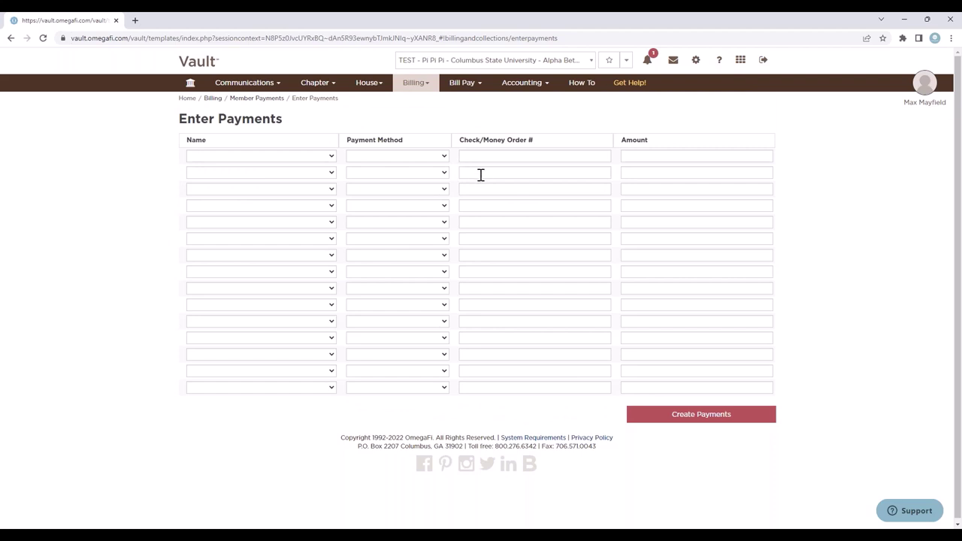
left_click(315, 156)
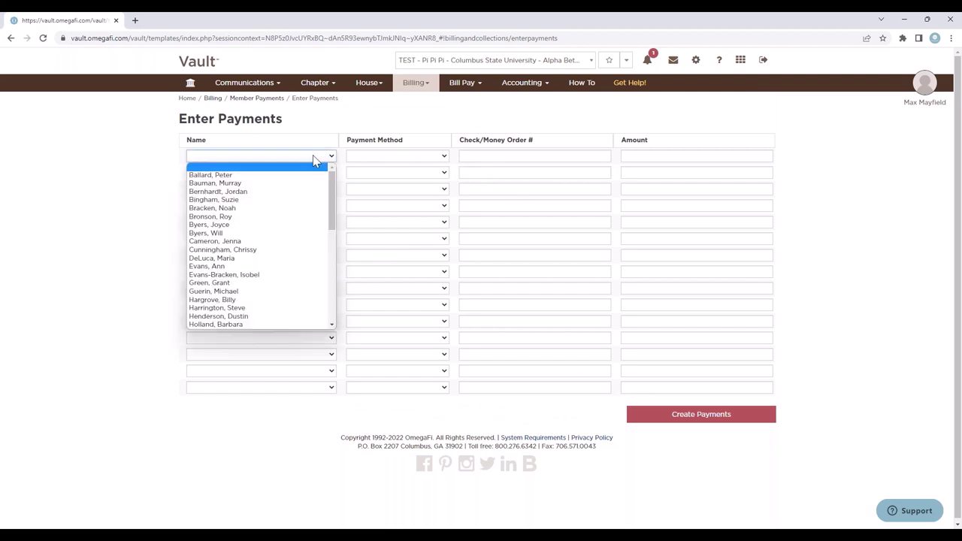
left_click(238, 207)
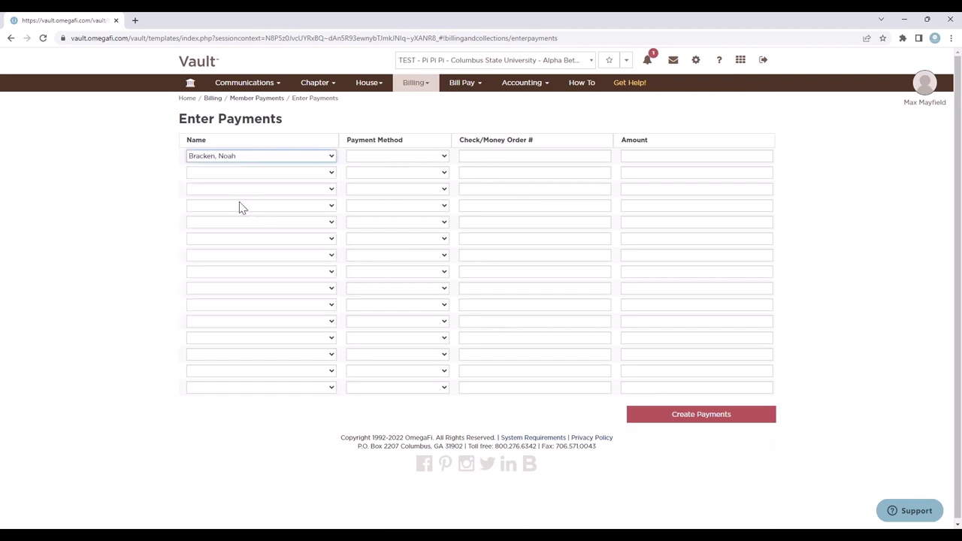
left_click(378, 155)
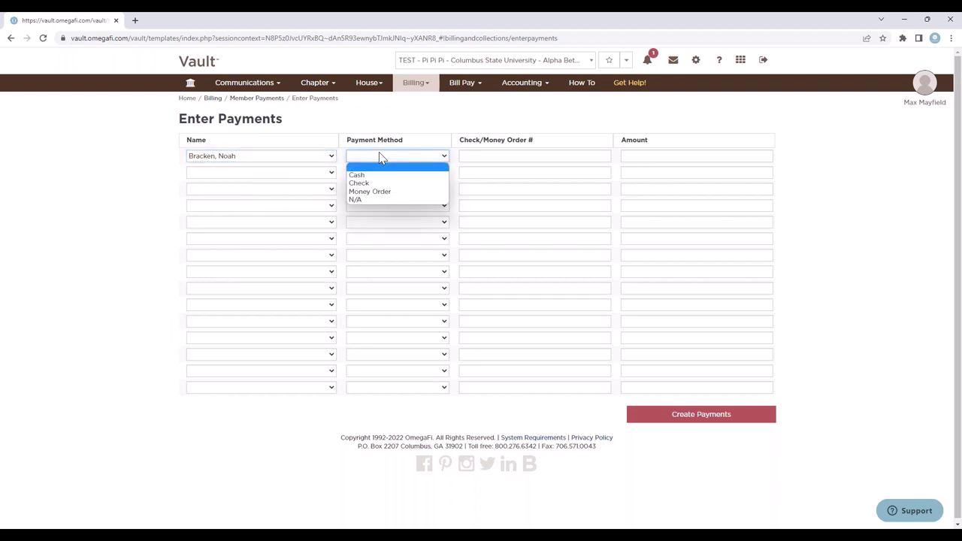
left_click(380, 182)
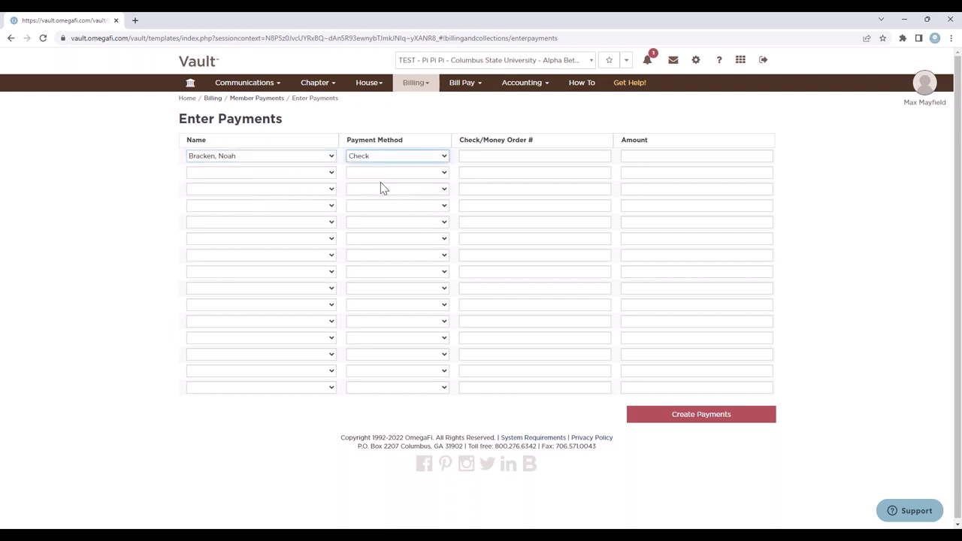
left_click(506, 151)
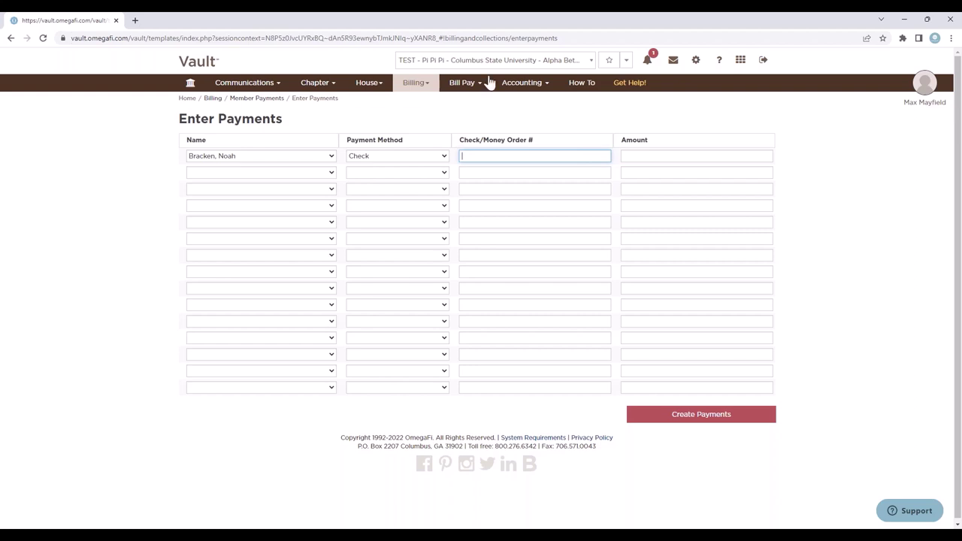
- View the Payments Received Report and the AutoPay Report under the member payments
left_click(421, 86)
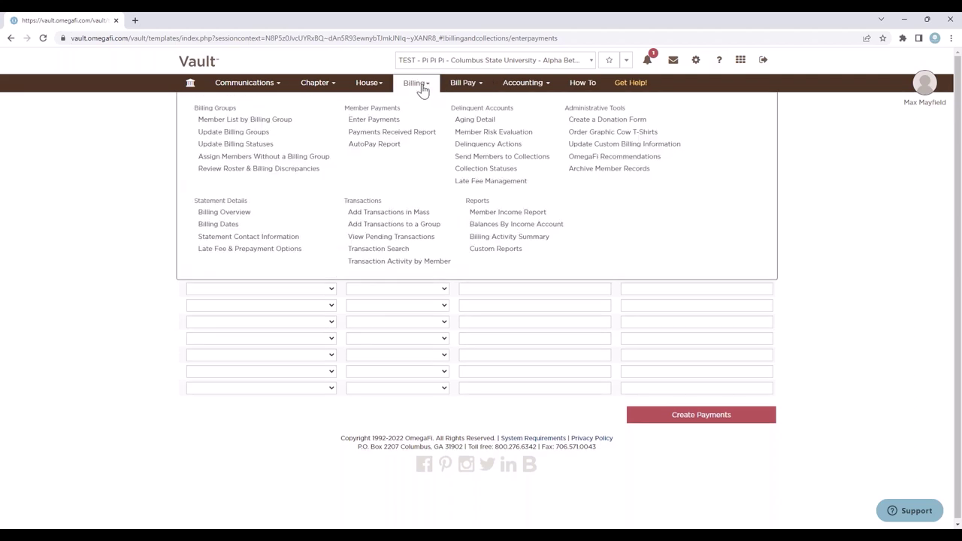
left_click(420, 133)
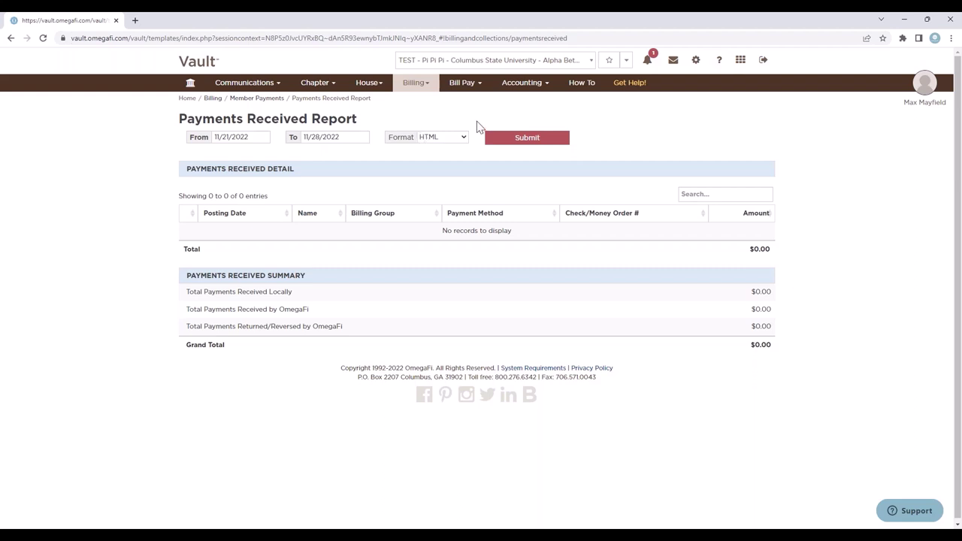
left_click(417, 86)
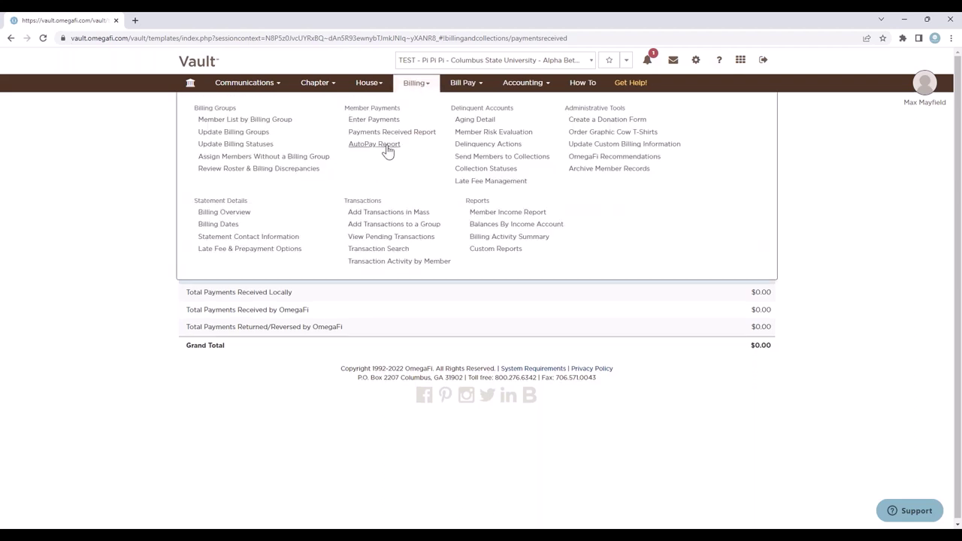
left_click(388, 154)
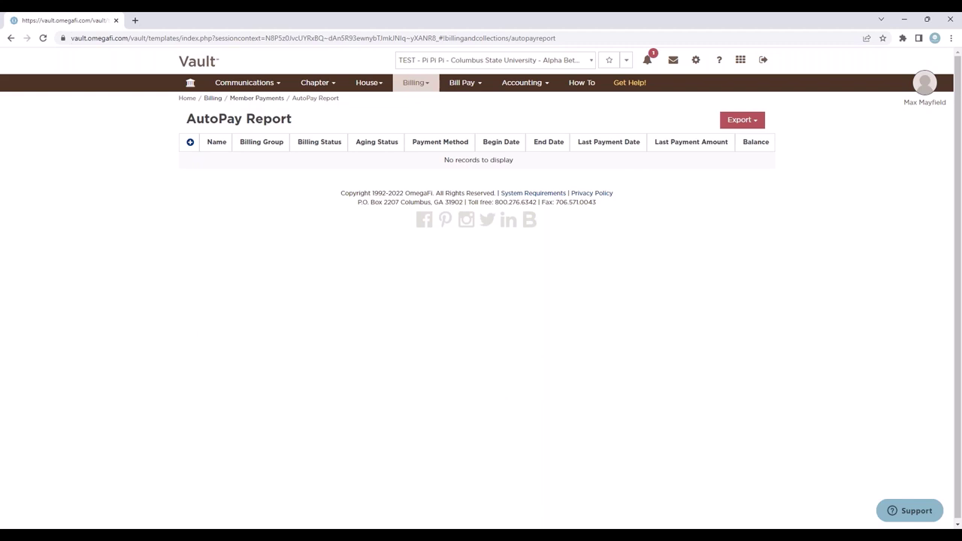
- View the Add Transactions in Mass page and the Add Transactions to a Group page under the billing transactions
left_click(420, 85)
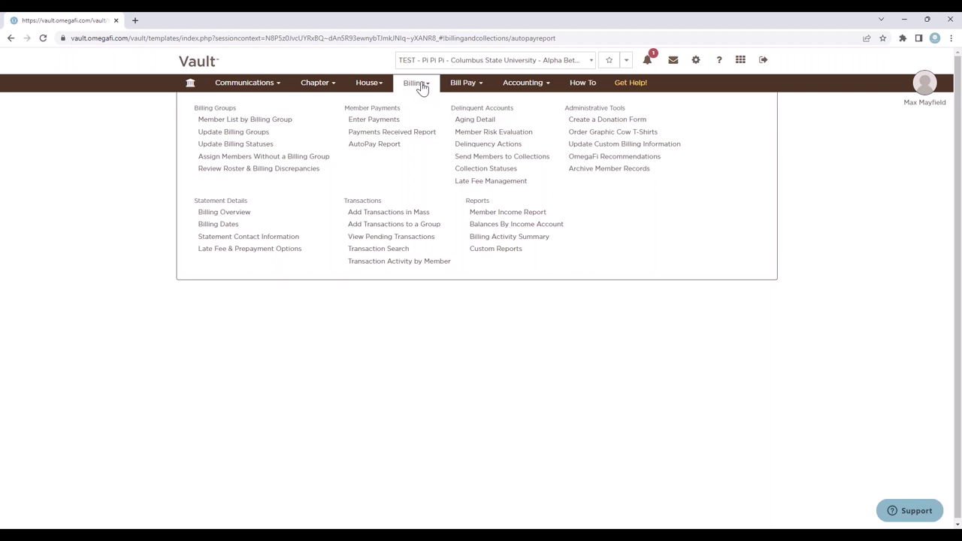
left_click(389, 214)
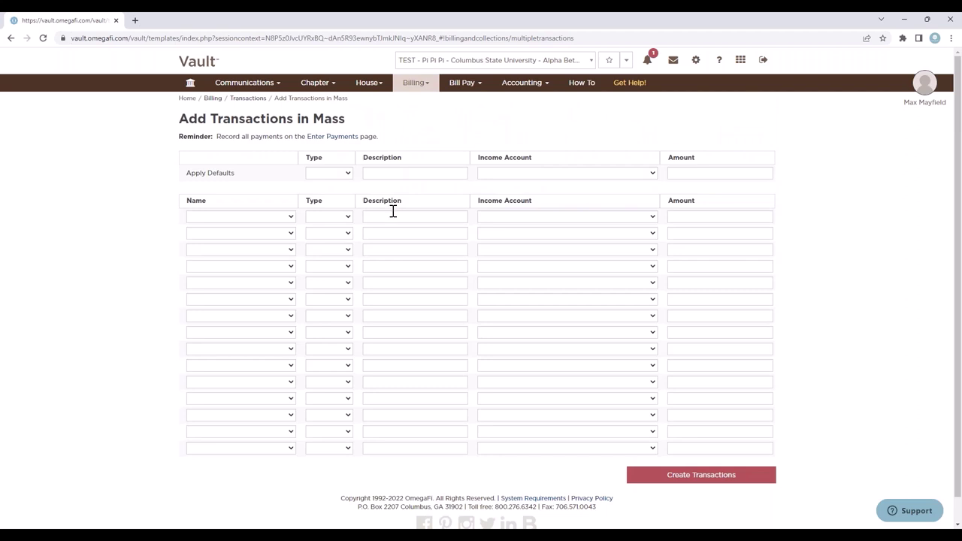
left_click(415, 84)
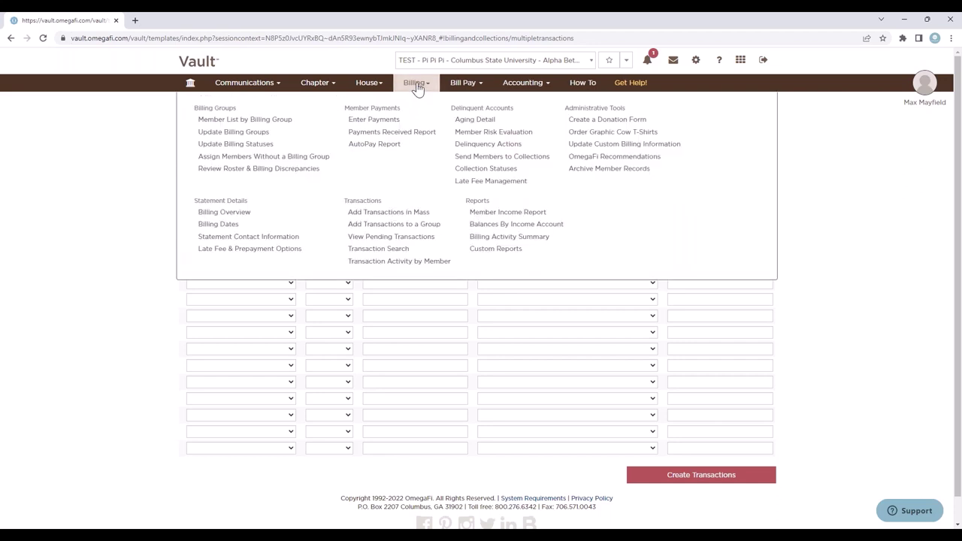
left_click(389, 225)
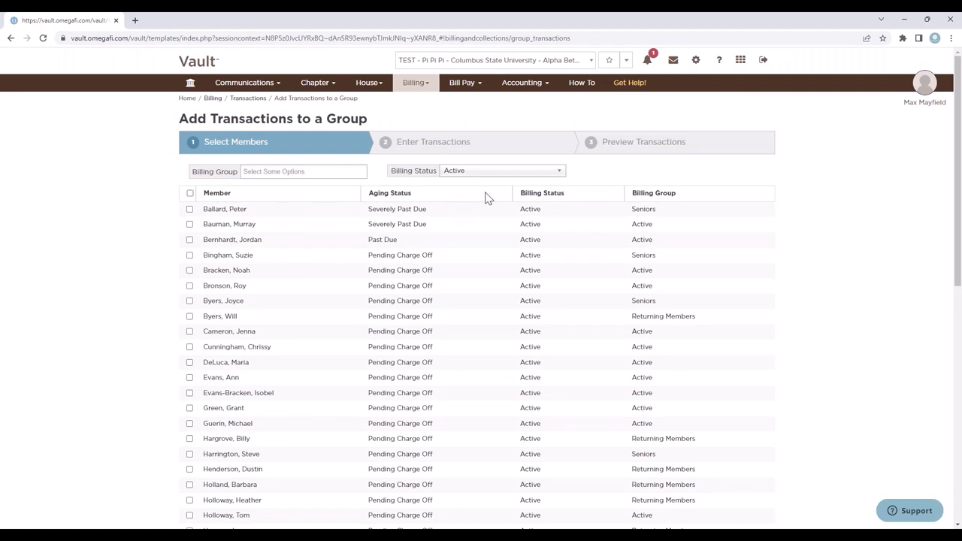
- View the Pending Transactions list and the Transaction Search page under the billing transactions
left_click(419, 87)
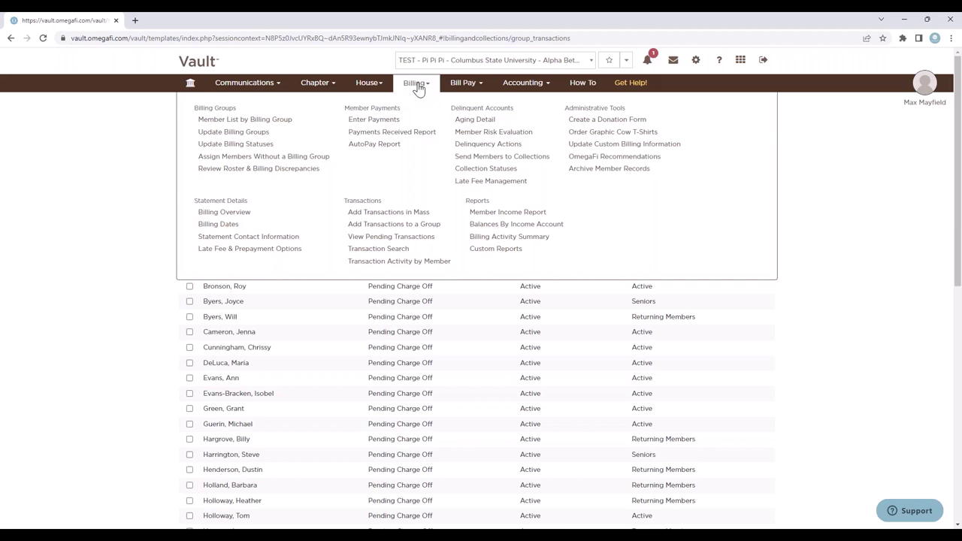
left_click(408, 239)
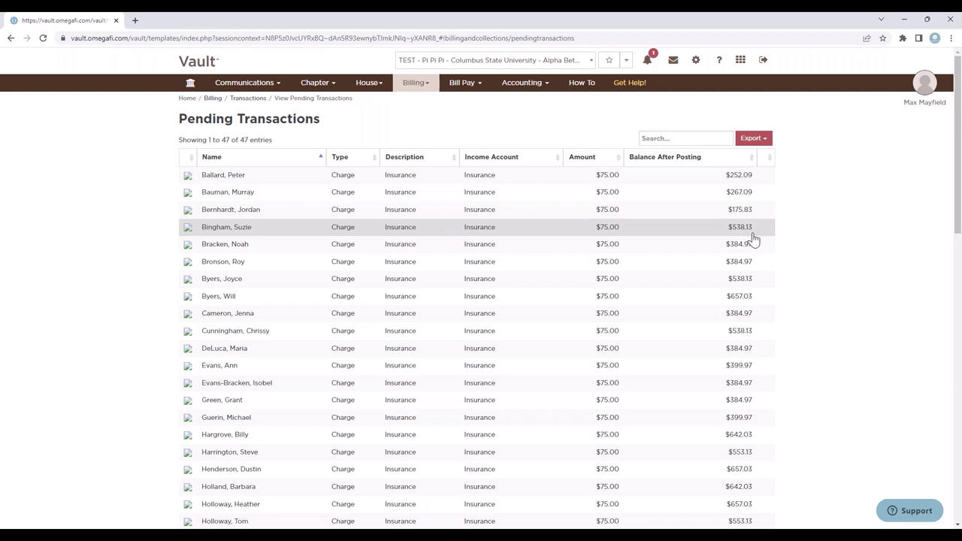
left_click(416, 84)
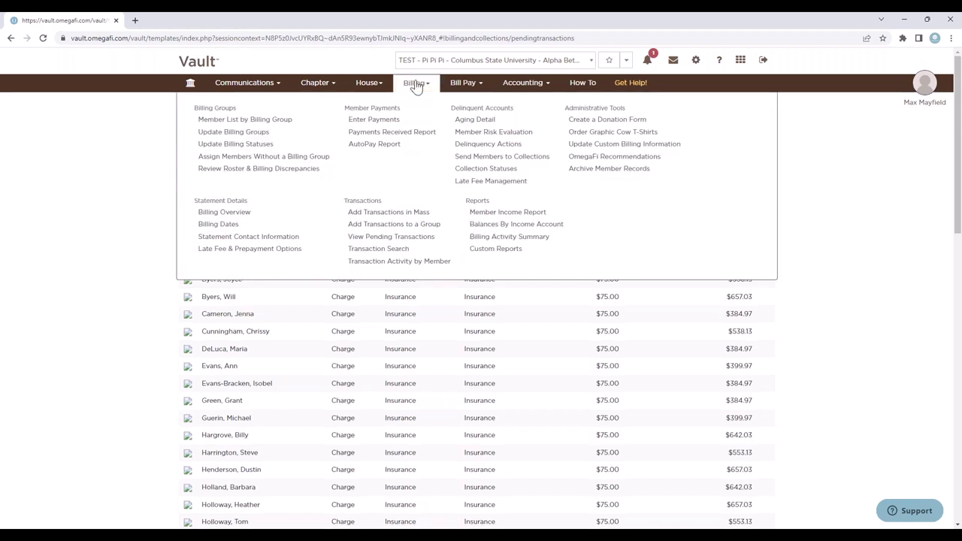
left_click(379, 249)
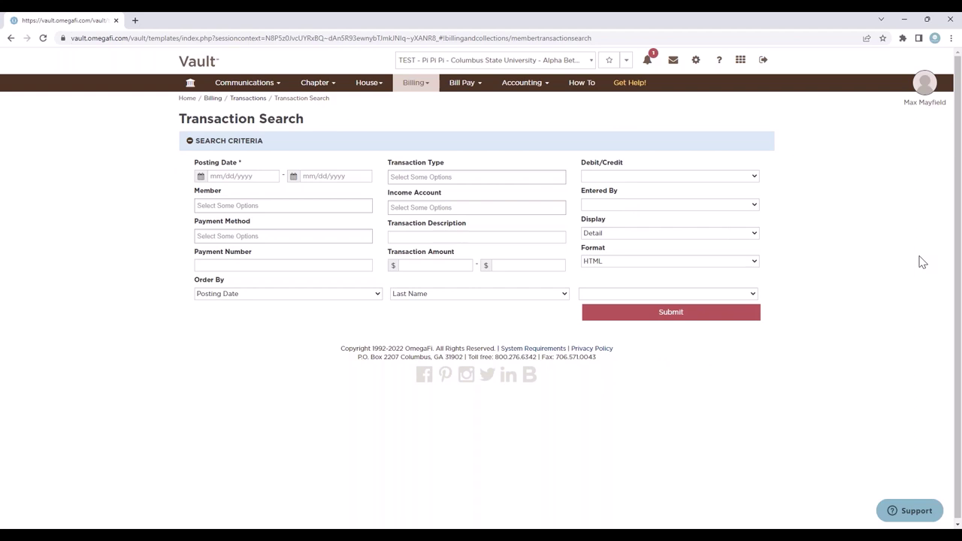
- View the Aging Detail report and the Delinquency Actions page for delinquent accounts
left_click(423, 87)
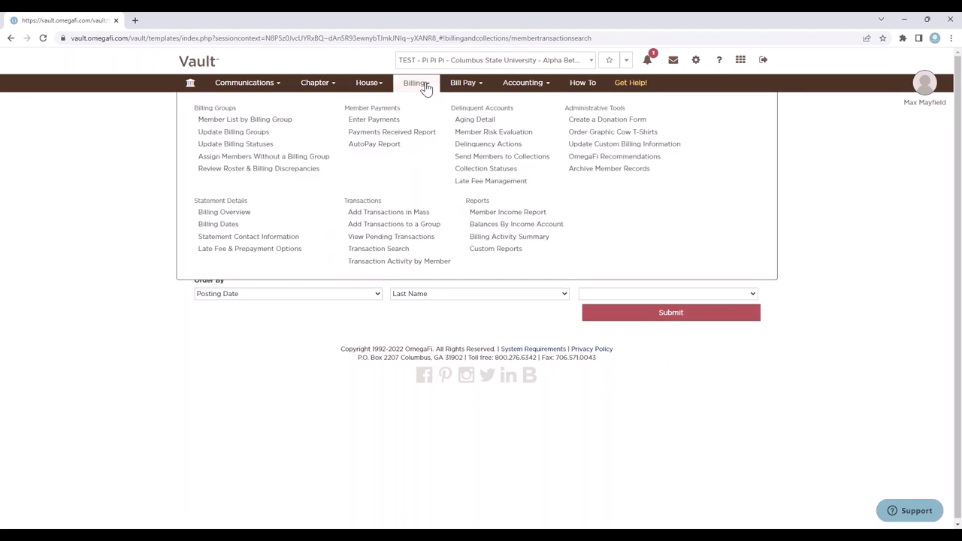
left_click(474, 123)
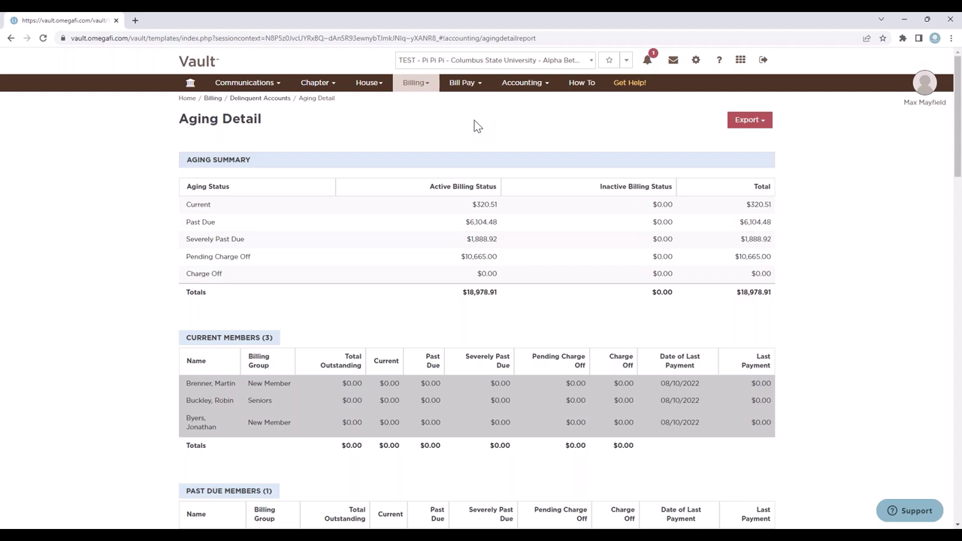
left_click(424, 87)
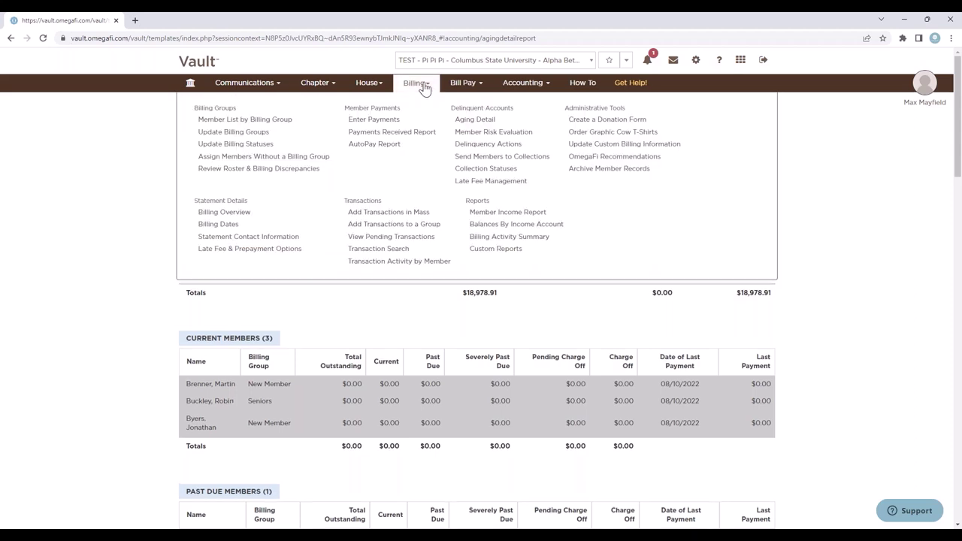
left_click(489, 144)
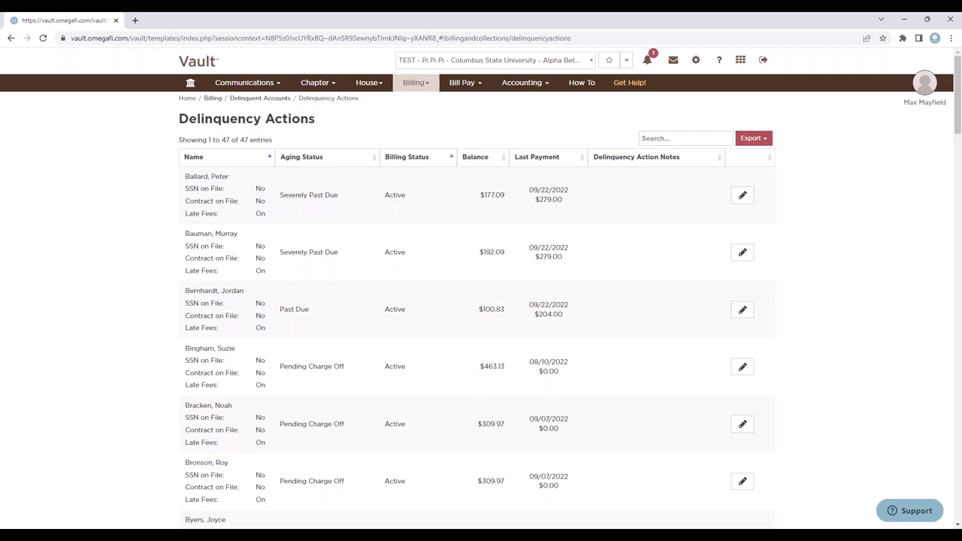
- View the Send Members to Collections page and the Late Fee Management page for delinquent accounts
left_click(412, 84)
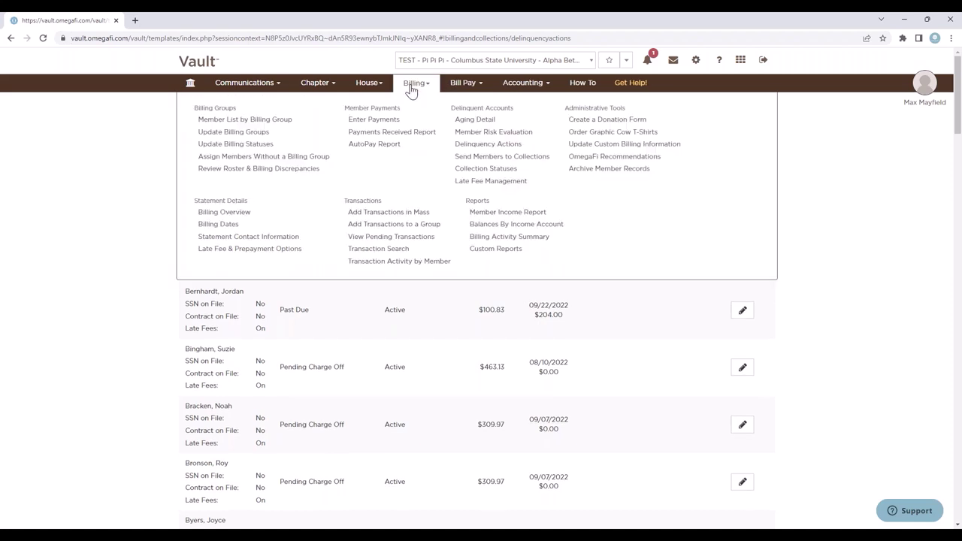
left_click(495, 158)
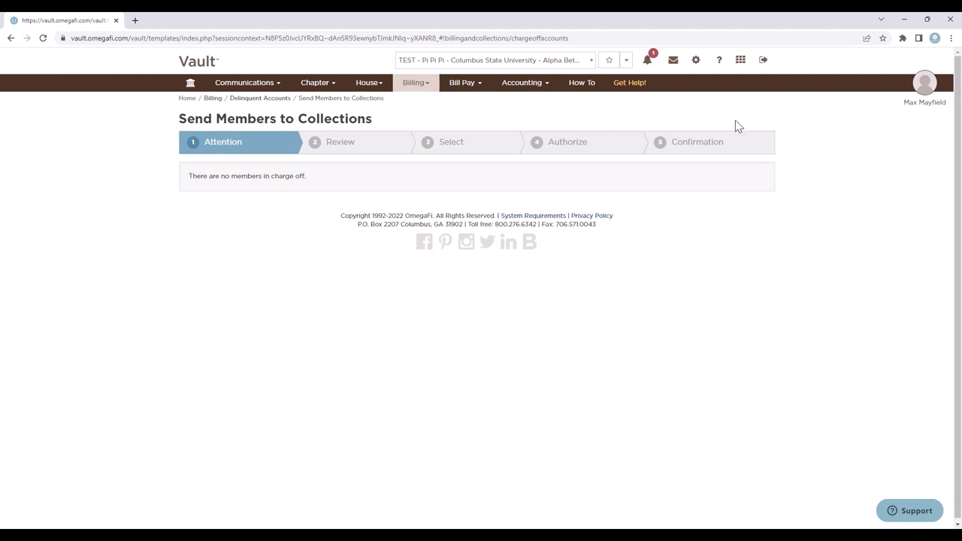
left_click(422, 88)
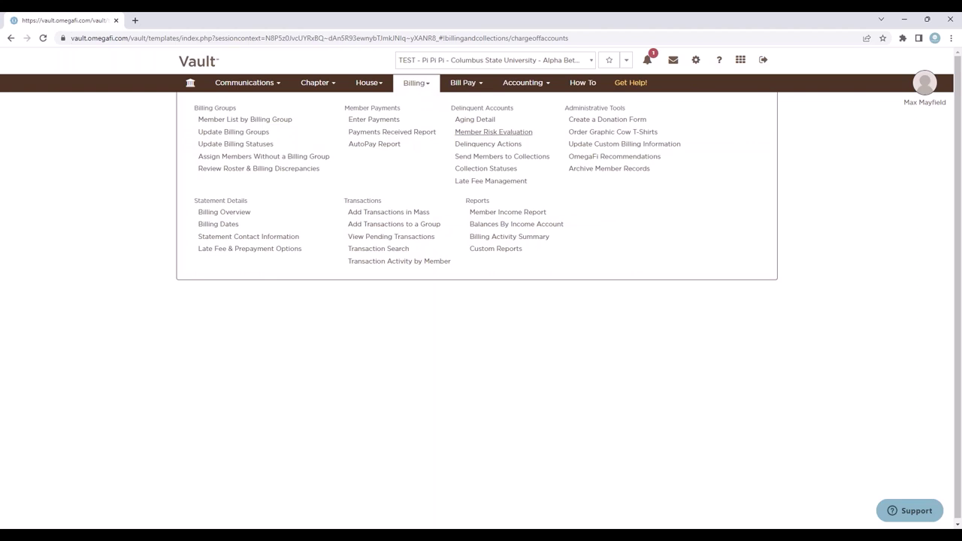
left_click(485, 184)
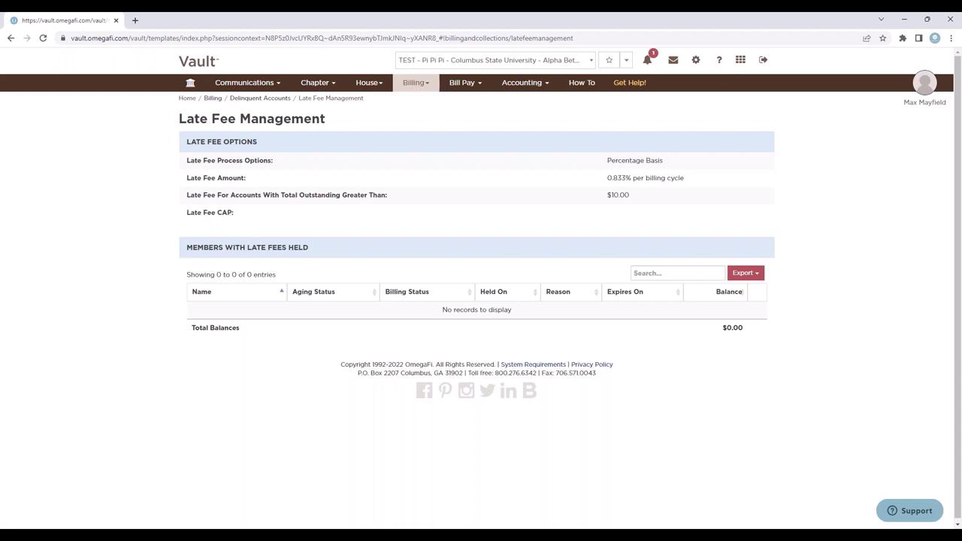
- Look over the remaining billing options and view the Bill Pay Registers page with its funds and officer purchasing cards
left_click(414, 86)
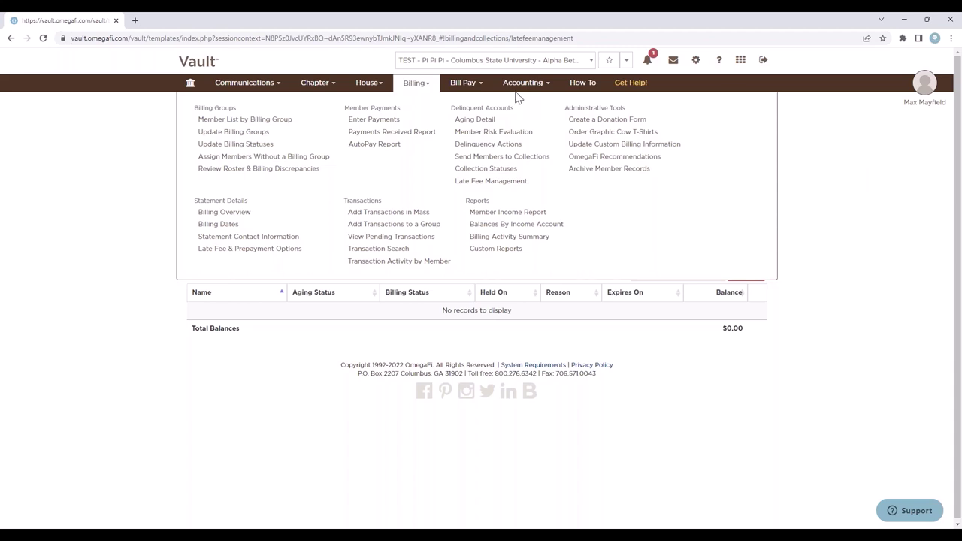
left_click(471, 86)
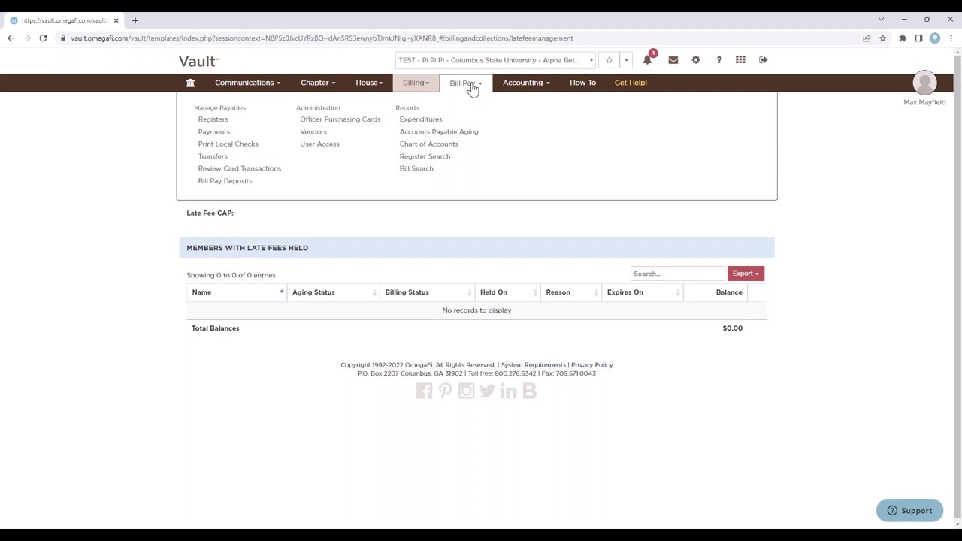
left_click(213, 120)
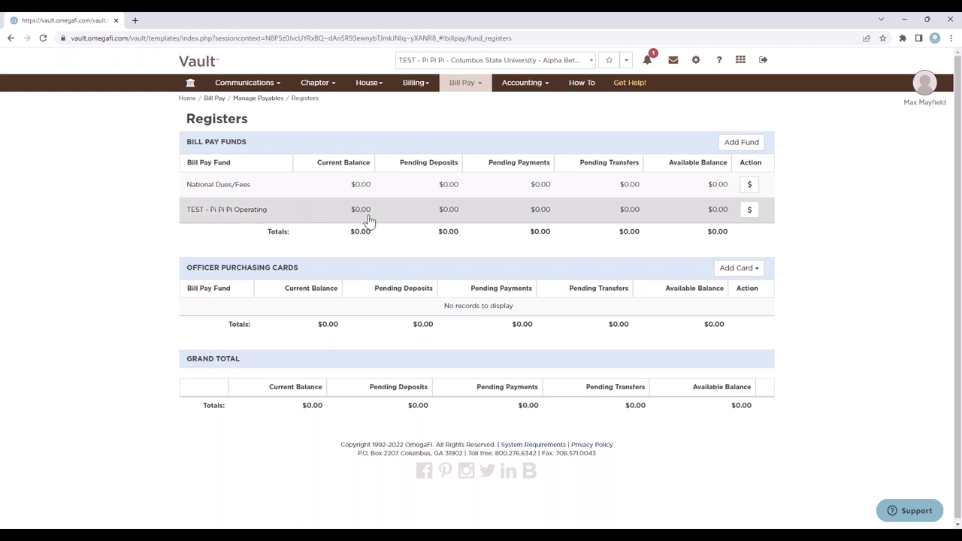
- View the Bill Pay Payments page and the Print Local Checks page under the payables management
left_click(473, 90)
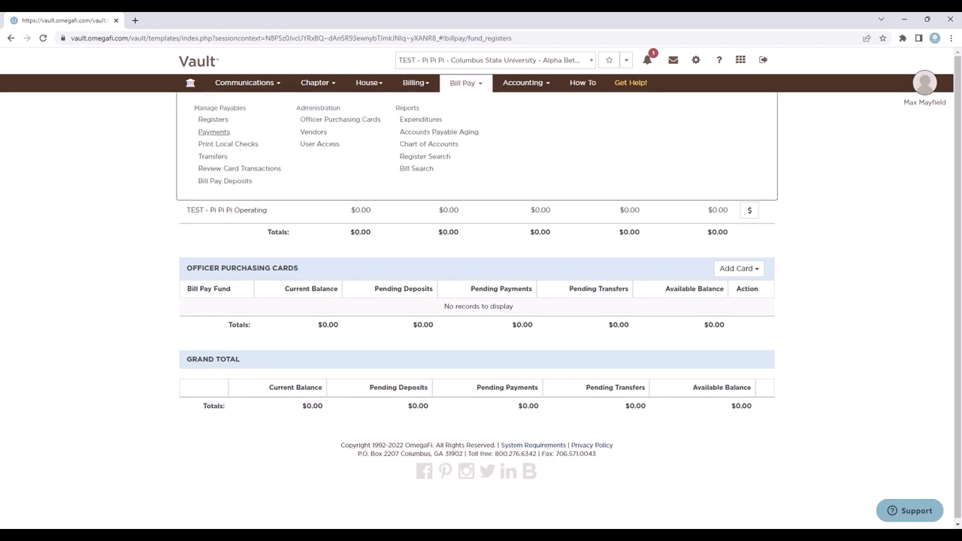
left_click(214, 133)
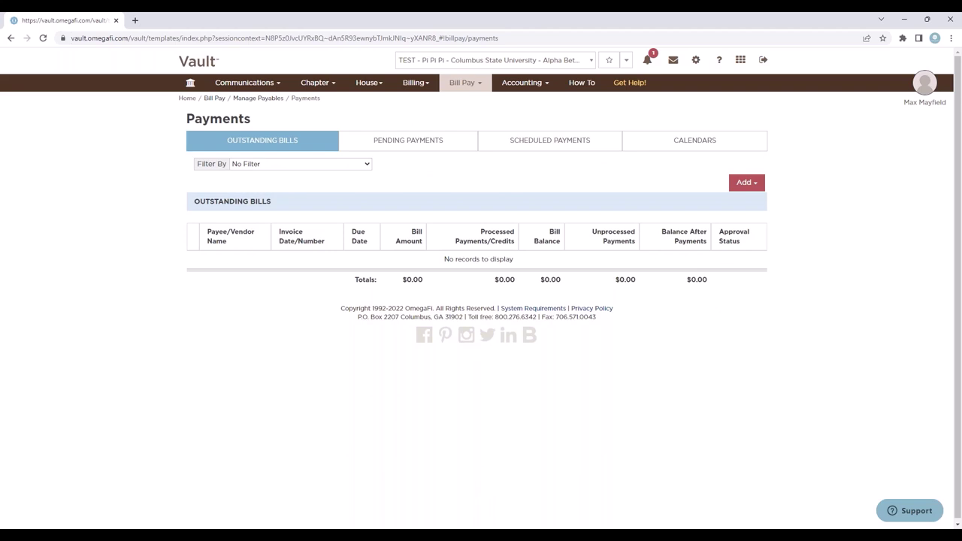
left_click(464, 86)
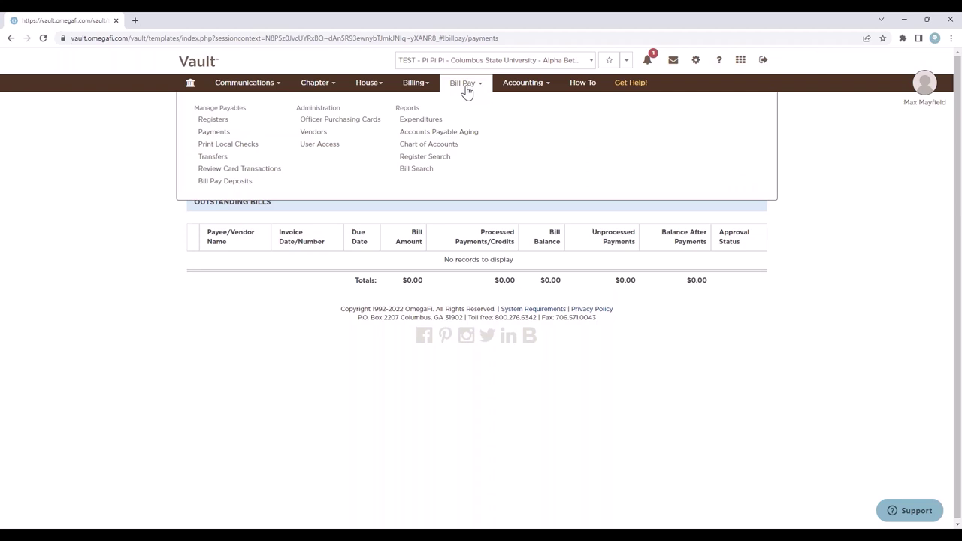
left_click(243, 147)
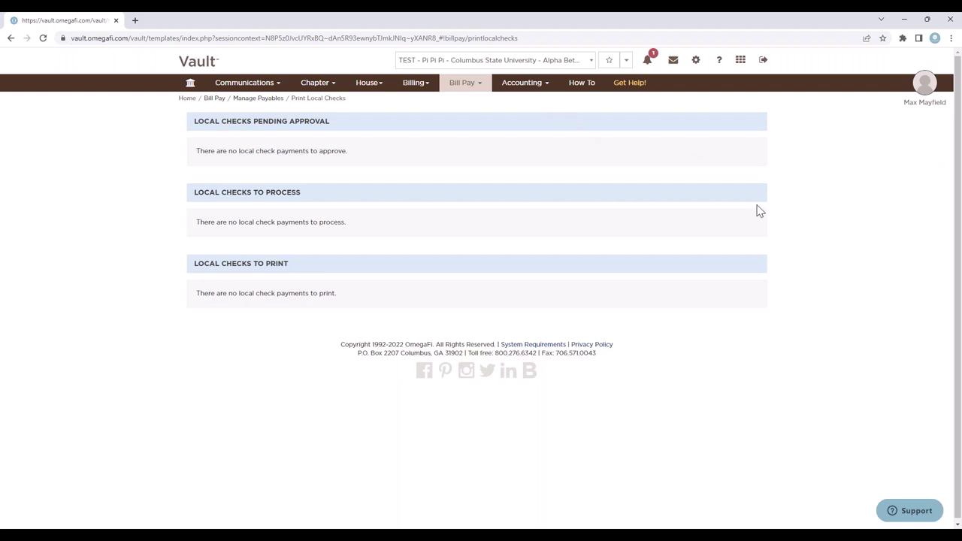
- Look over the accounting options and open the chapter's Vault Billing Fee Details page
left_click(520, 88)
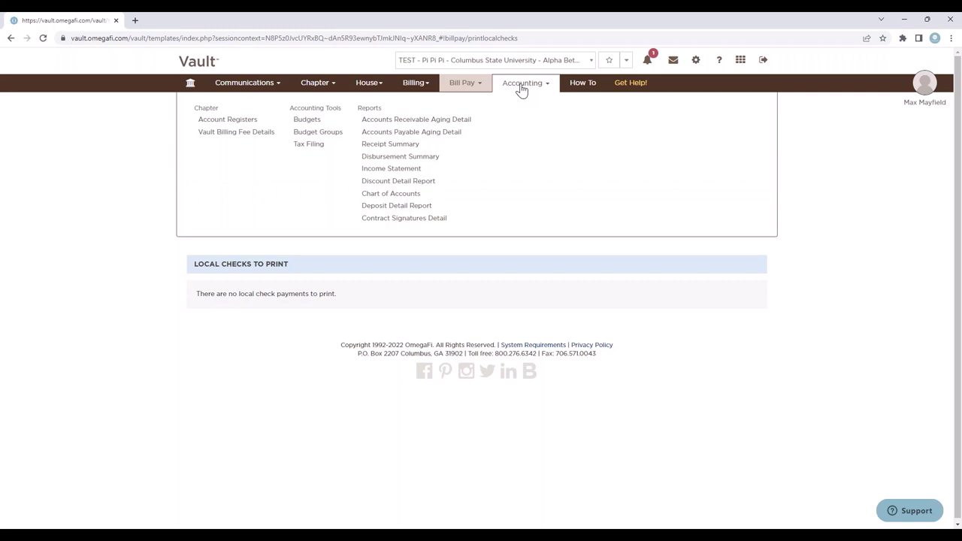
left_click(520, 88)
left_click(520, 88)
left_click(255, 133)
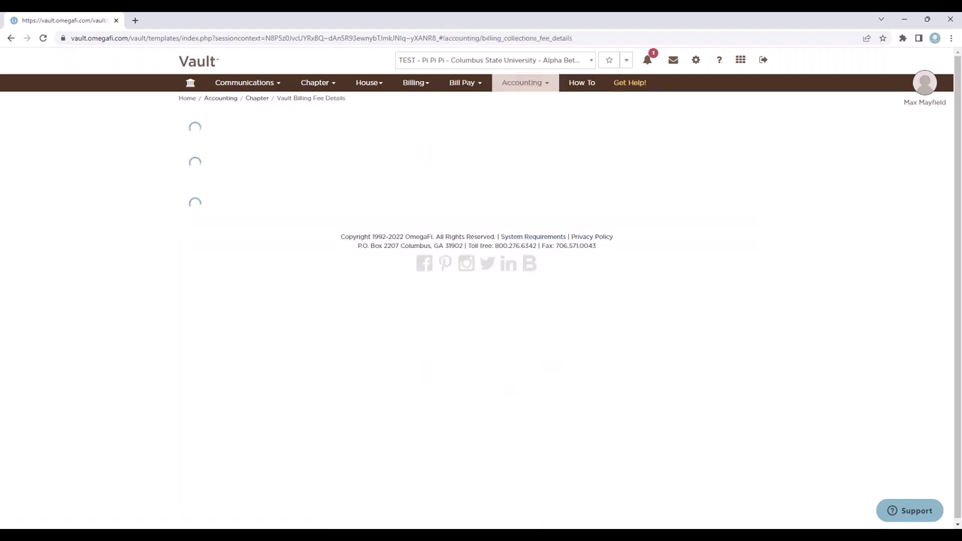
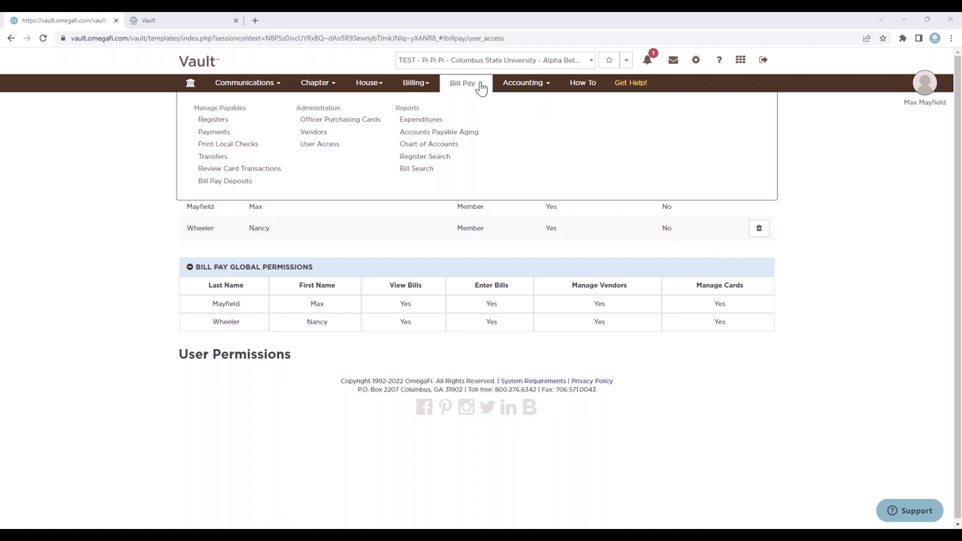
- View a member's permissions on the Bill Pay User Access page and look at their global user rights without changing them
left_click(327, 144)
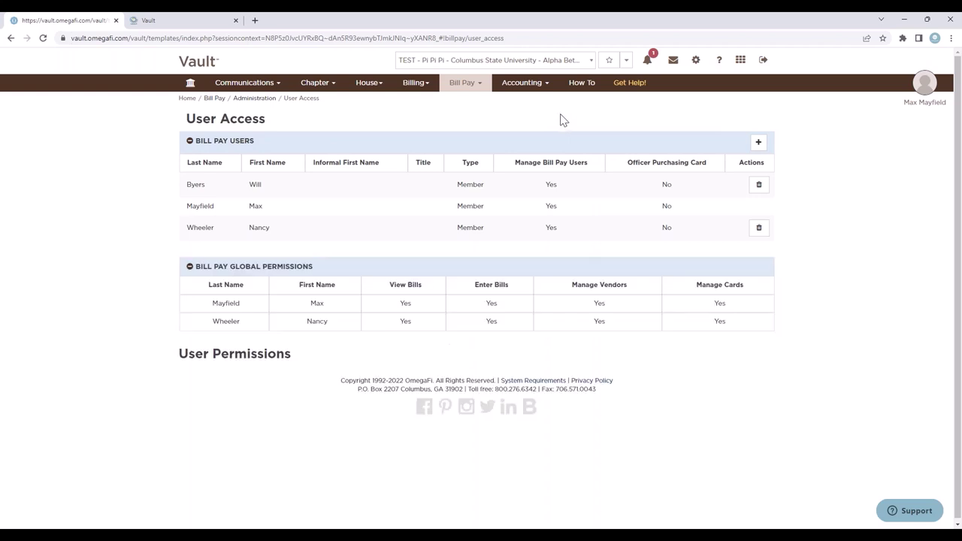
left_click(484, 238)
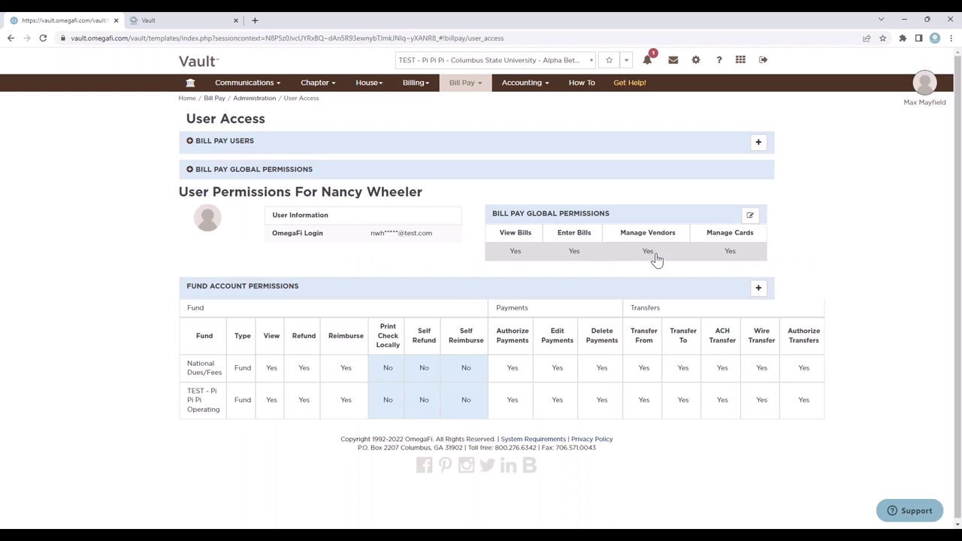
left_click(528, 174)
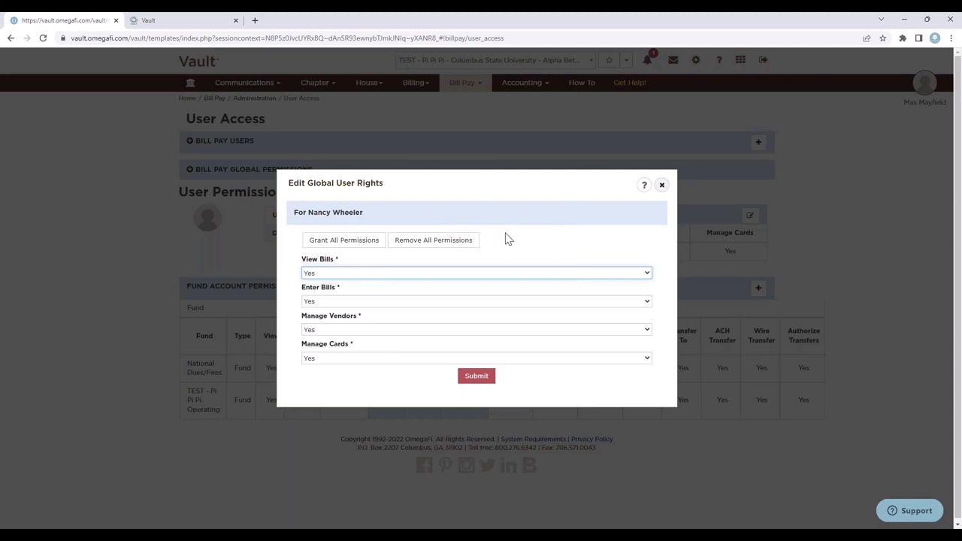
left_click(663, 185)
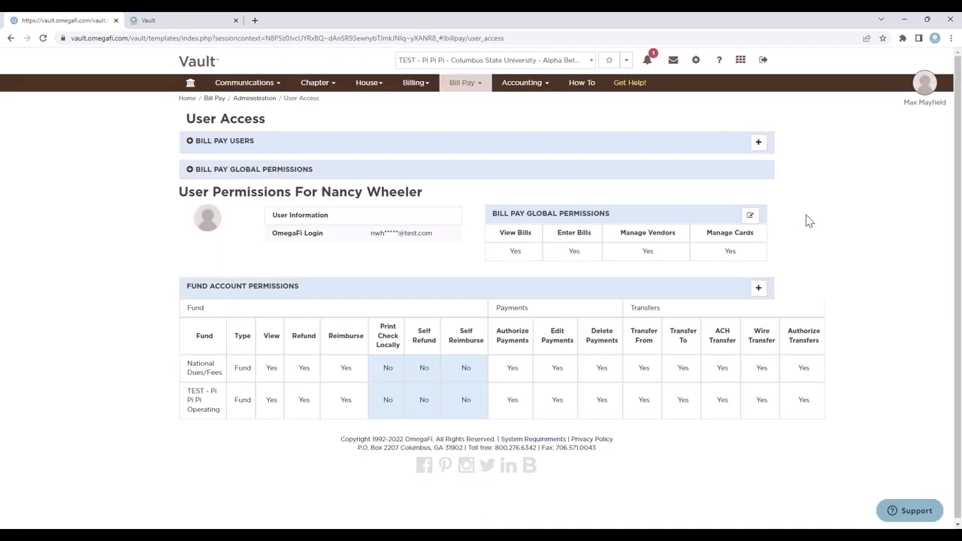